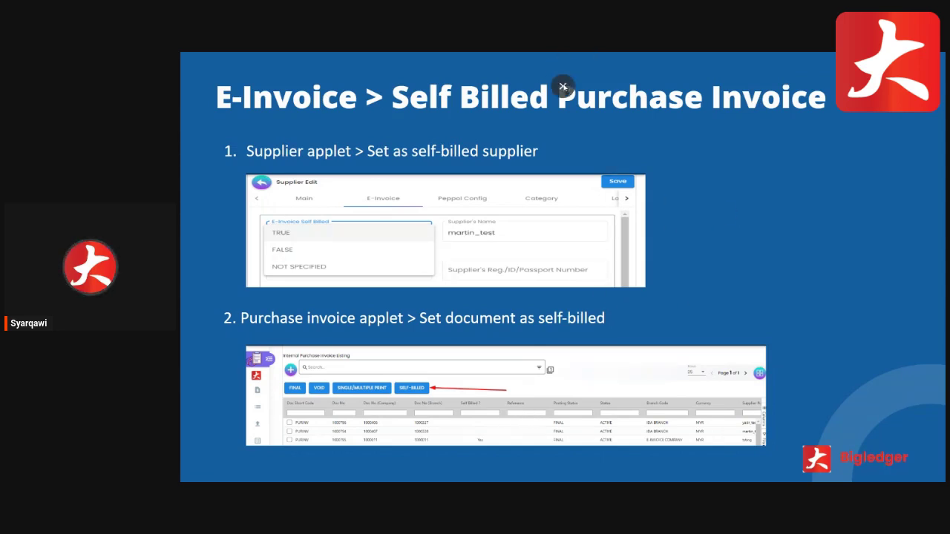
- Remove the slide, browse Line Items and File Import, then start a new purchase invoice
click(562, 87)
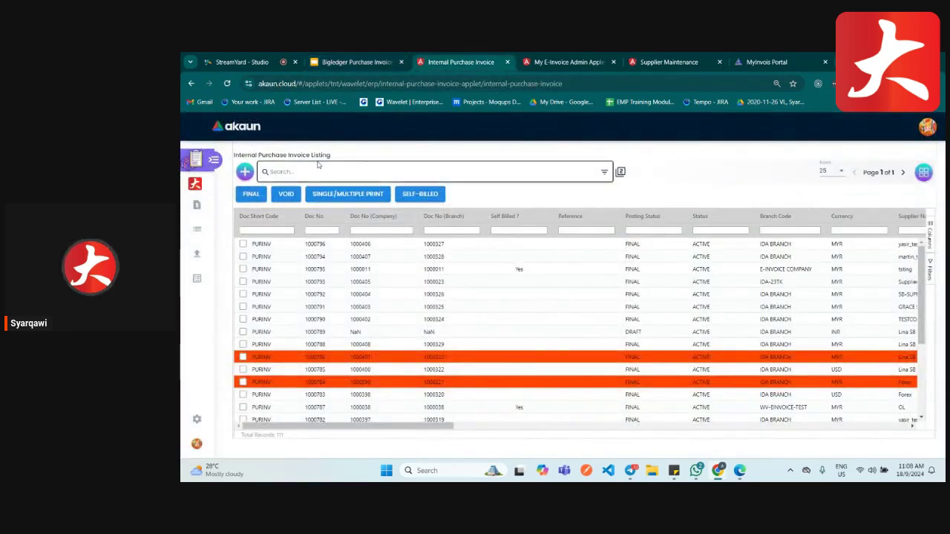
click(213, 161)
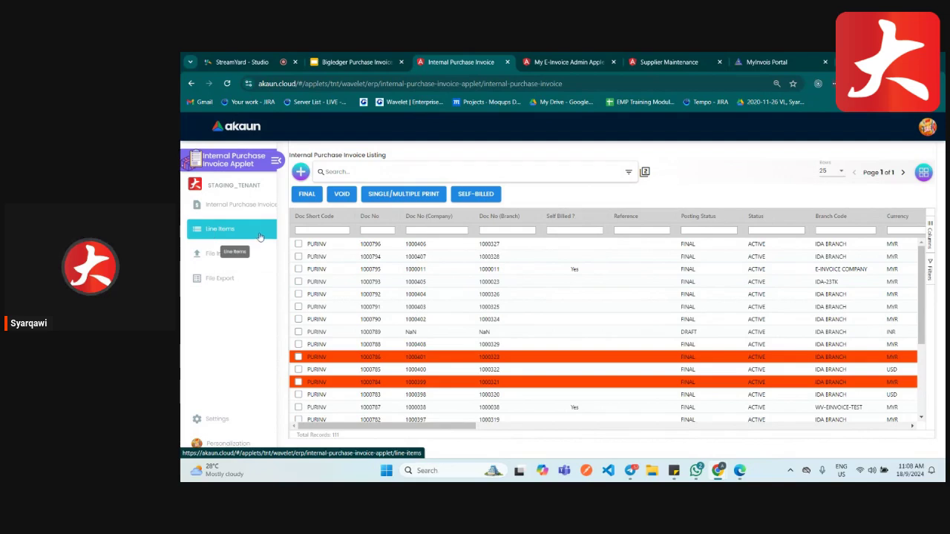
click(234, 240)
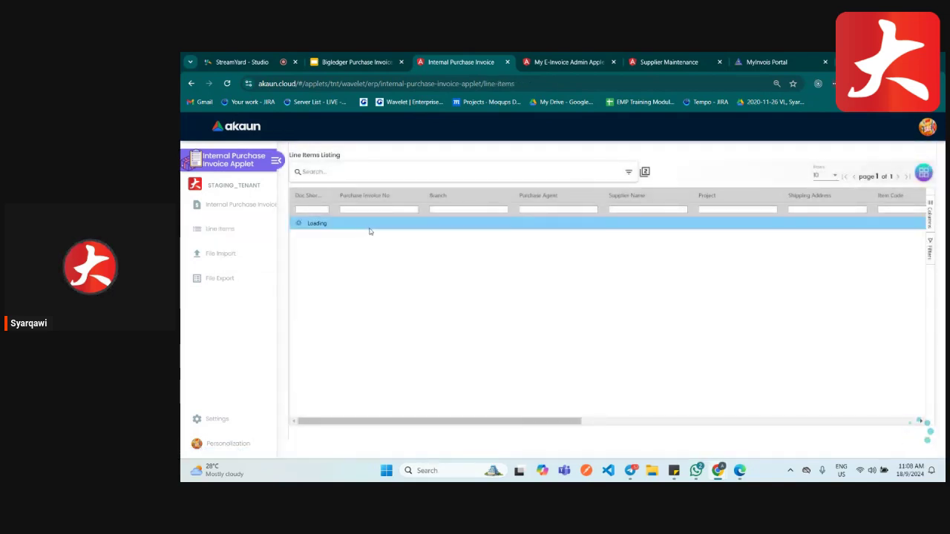
click(223, 259)
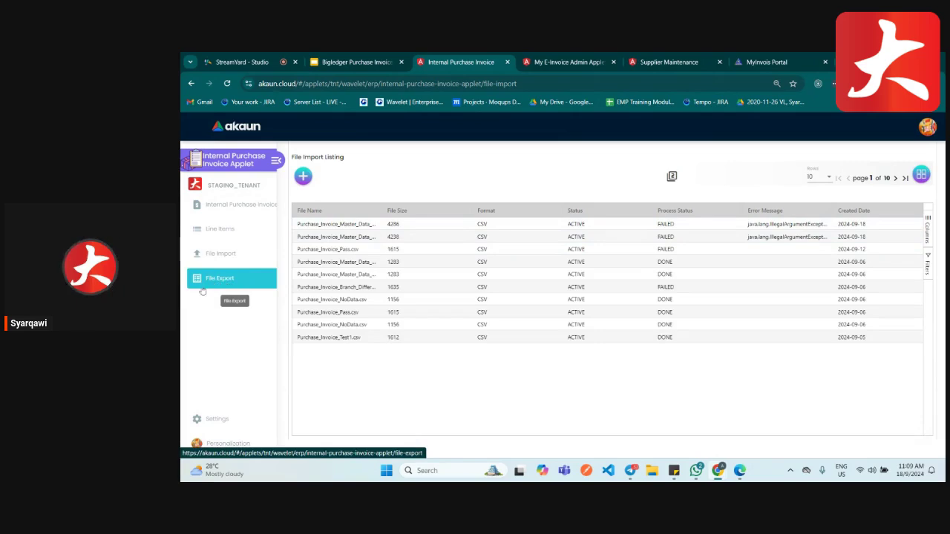
click(231, 212)
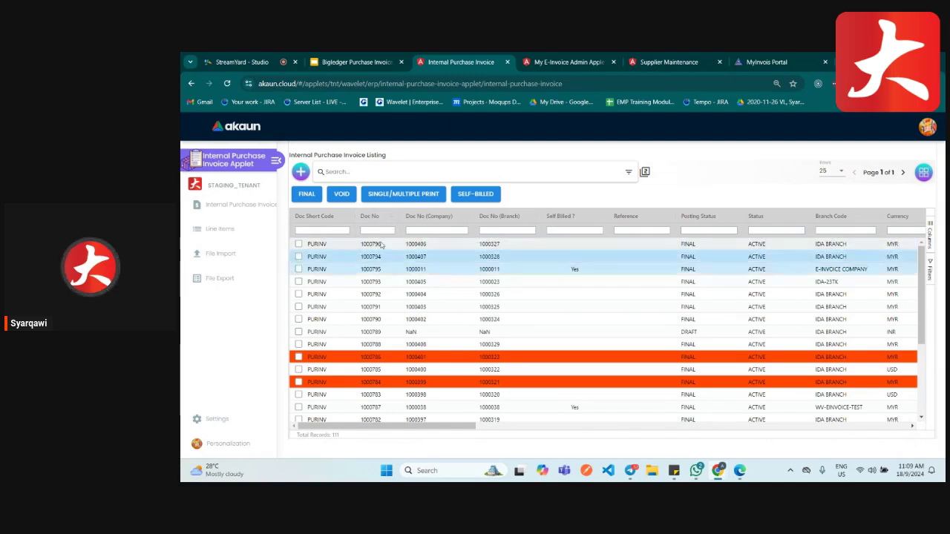
click(303, 175)
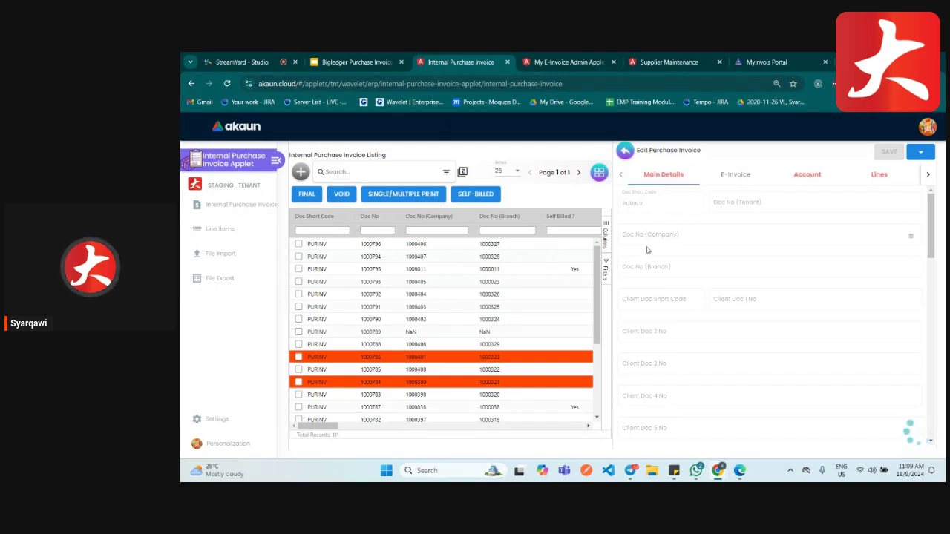
- Choose the invoice's purchaser from the Purchaser dropdown on the Edit Purchase Invoice form
scroll(671, 252, down, 2)
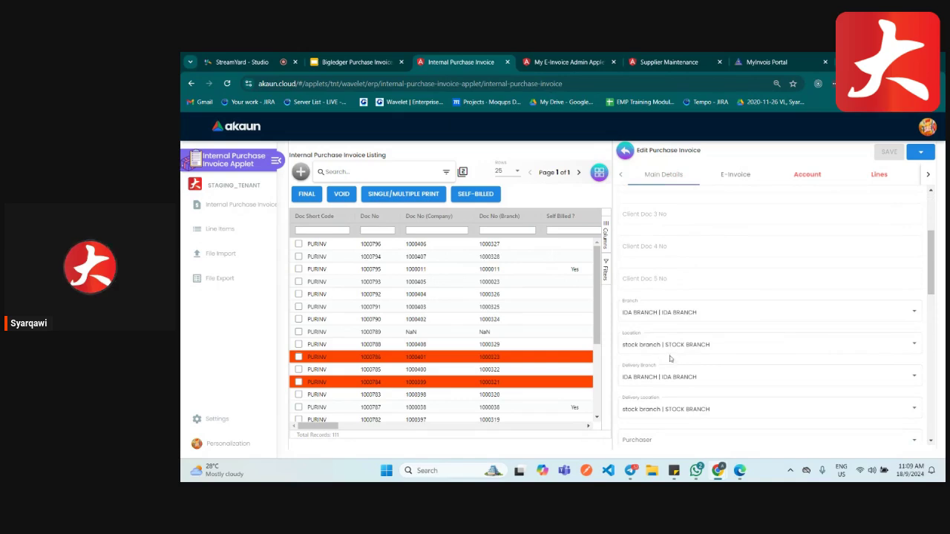
scroll(725, 359, down, 1)
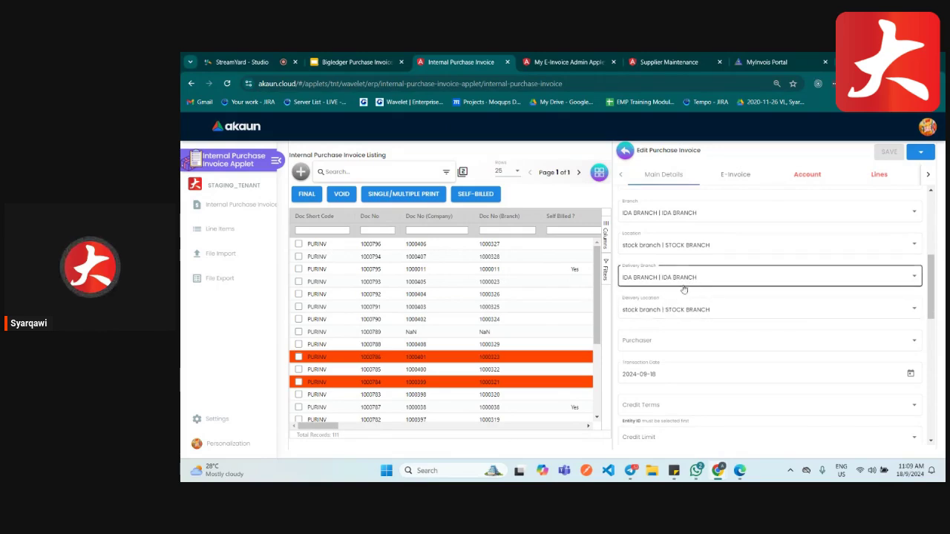
click(685, 340)
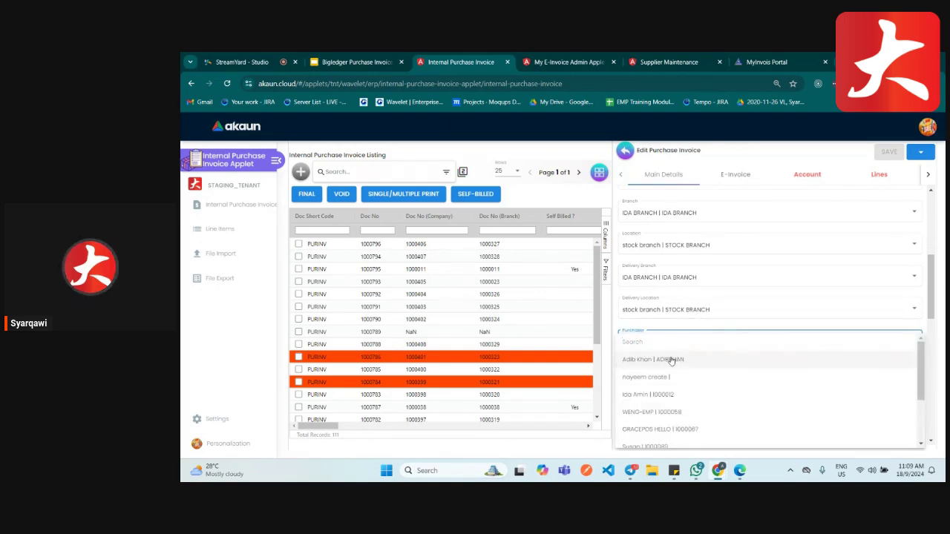
click(671, 361)
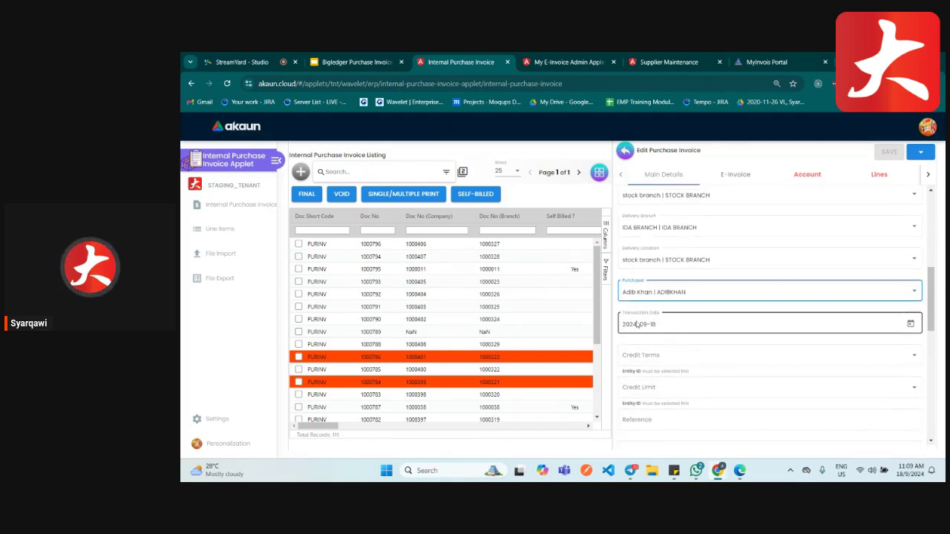
scroll(683, 365, down, 1)
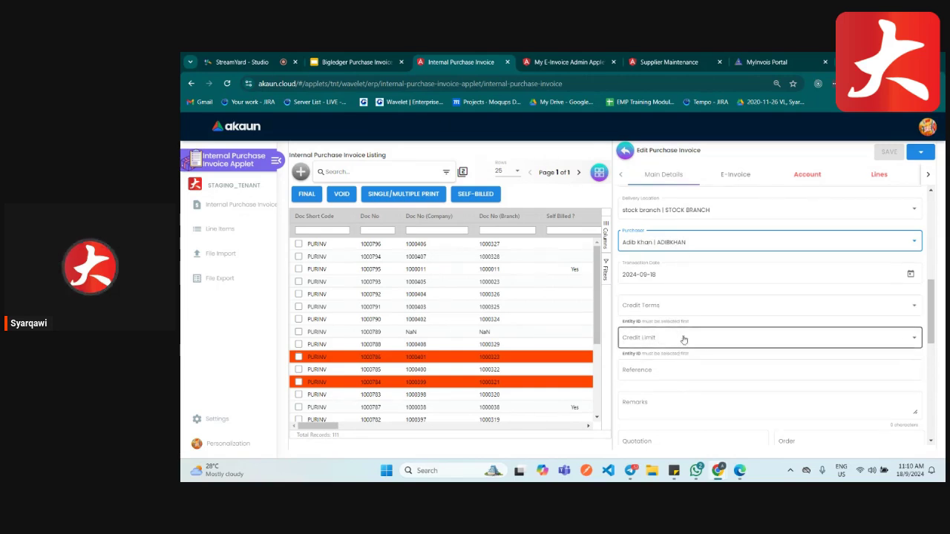
scroll(666, 354, down, 1)
click(646, 329)
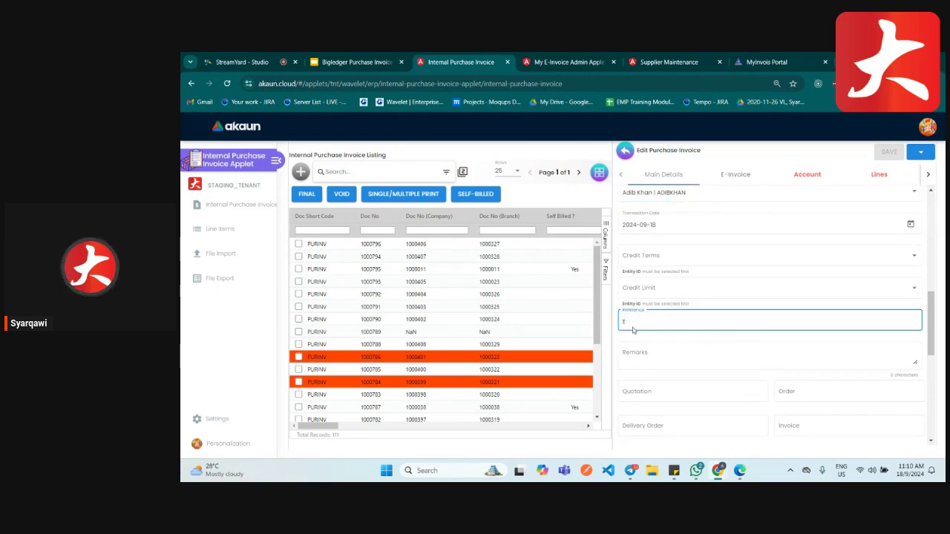
- Enter reference 'test' and step through the quotation, order, invoice, remarks and permit fields
text(tesy)
key(BackSpace)
text(t)
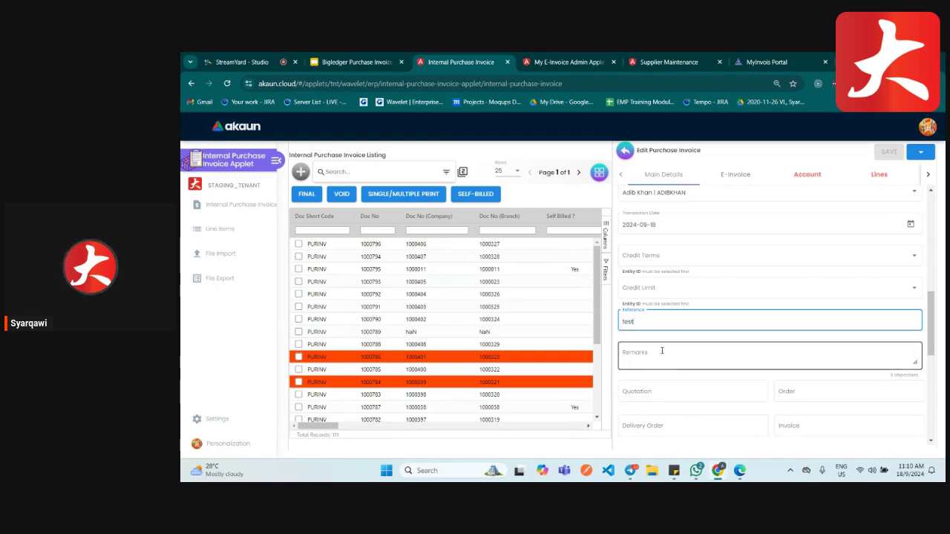
scroll(779, 400, down, 2)
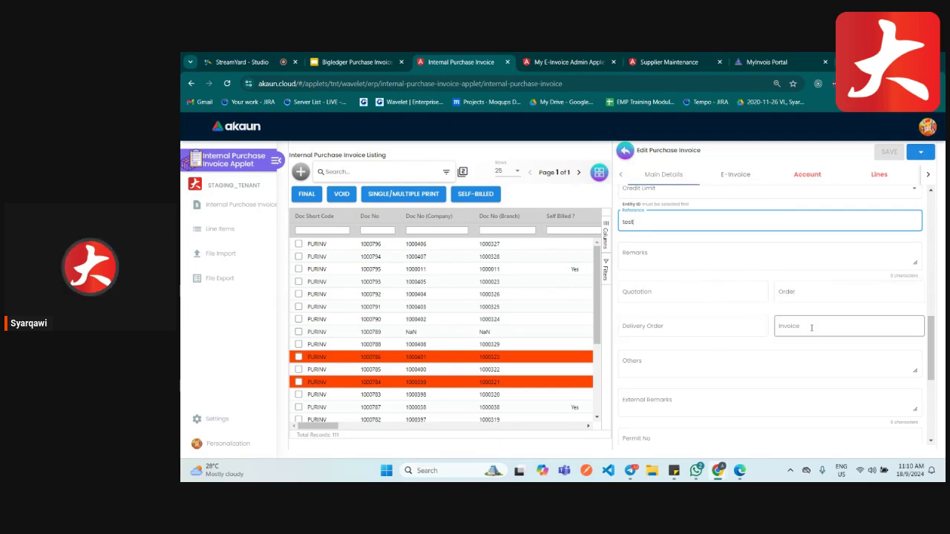
click(724, 295)
click(812, 291)
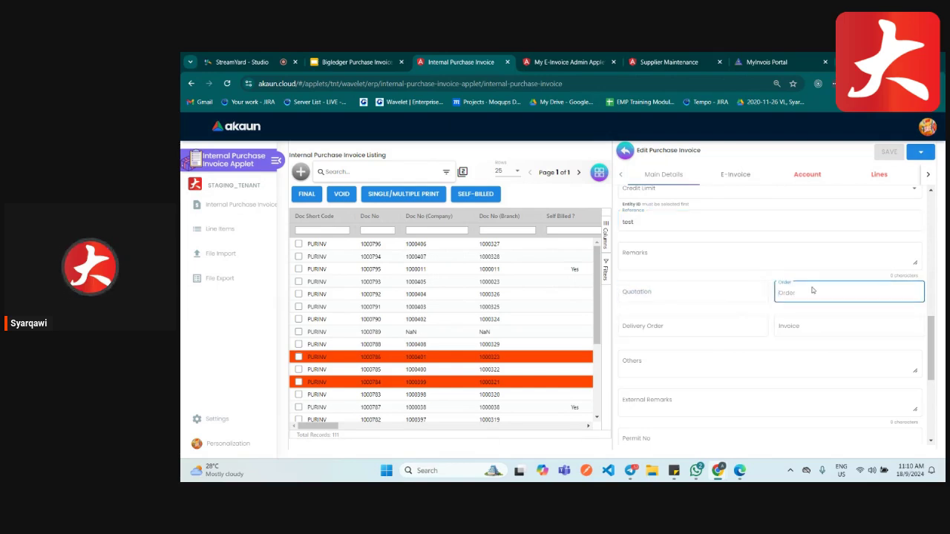
click(731, 329)
click(802, 331)
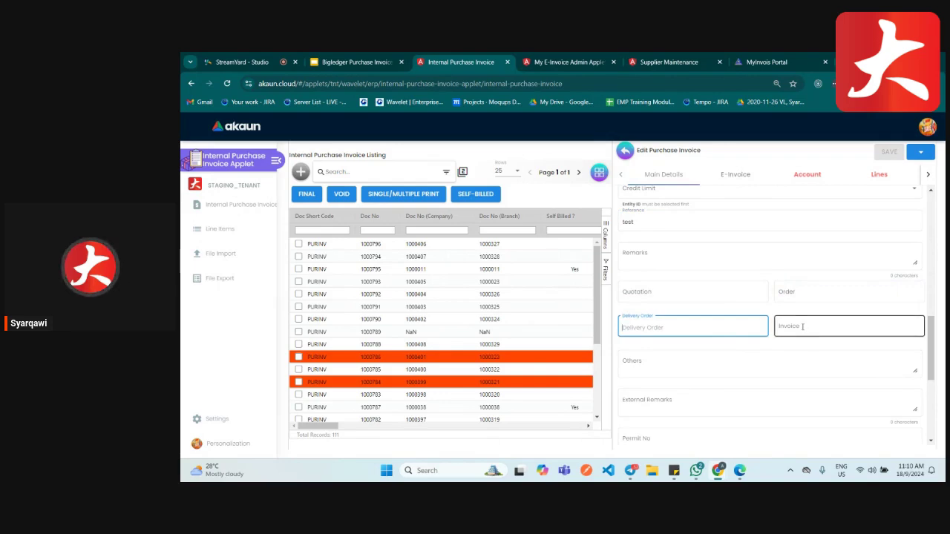
scroll(662, 304, down, 2)
click(662, 305)
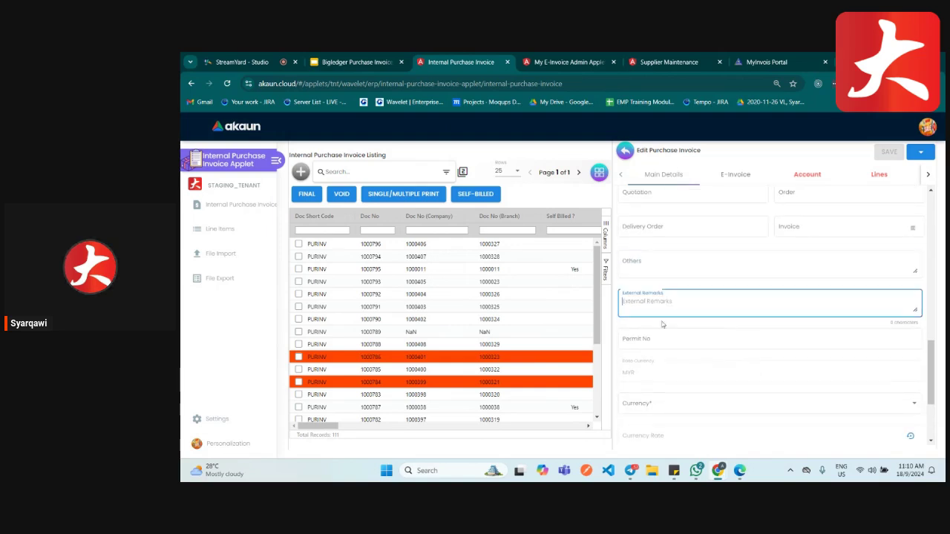
click(666, 338)
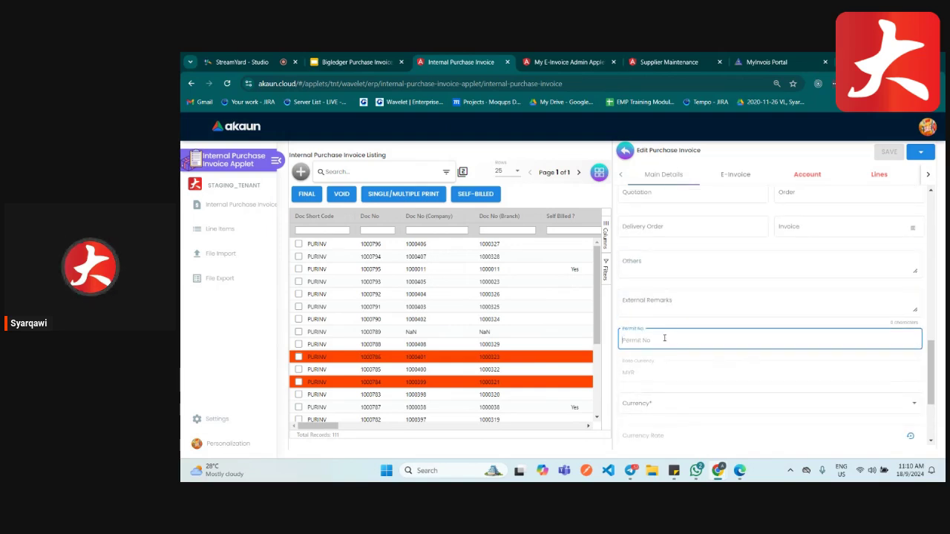
- Set the currency to MYR, try USD, then change it back to MYR - Malaysian ringgit
scroll(686, 339, down, 1)
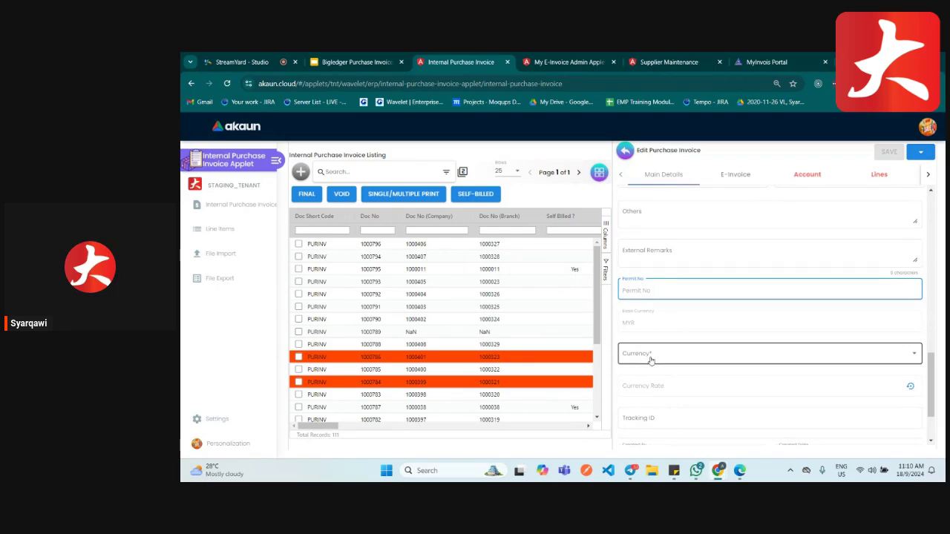
click(663, 364)
text(myr)
click(655, 351)
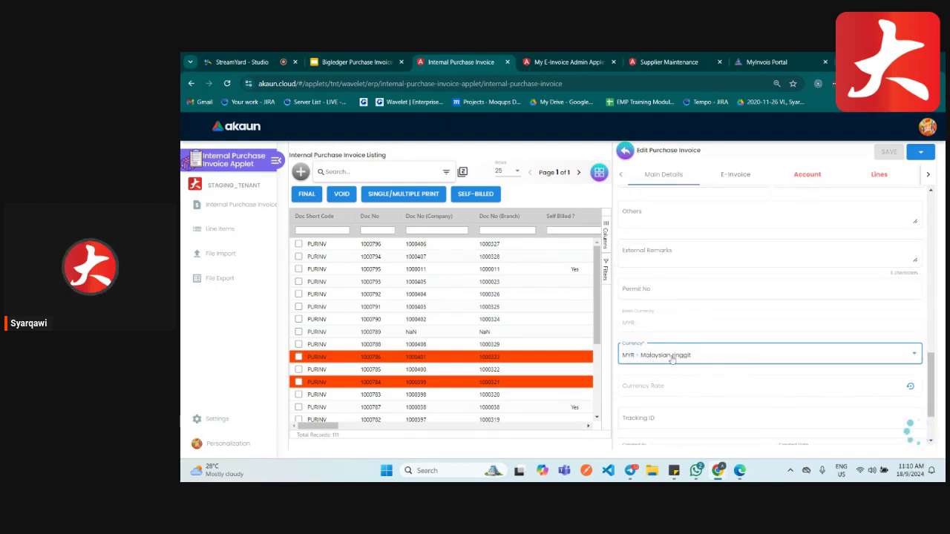
click(699, 356)
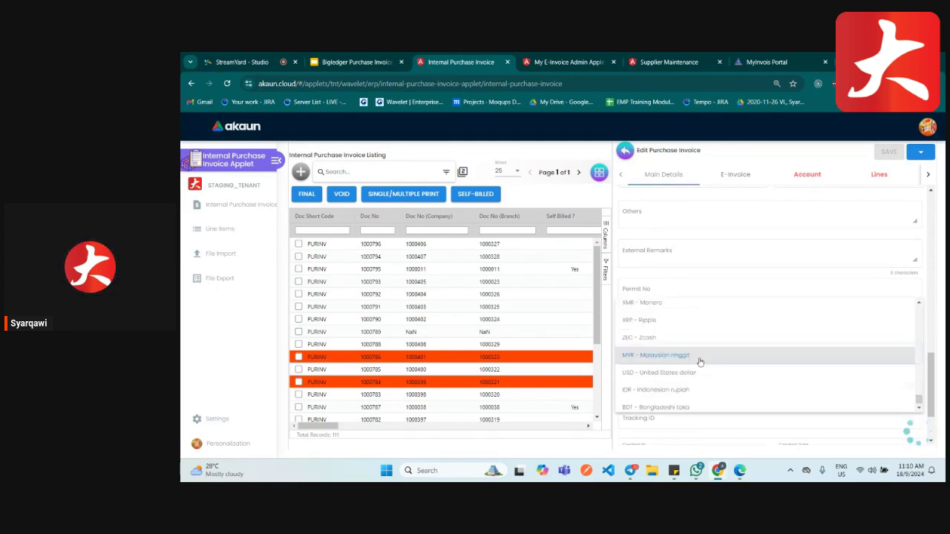
click(683, 376)
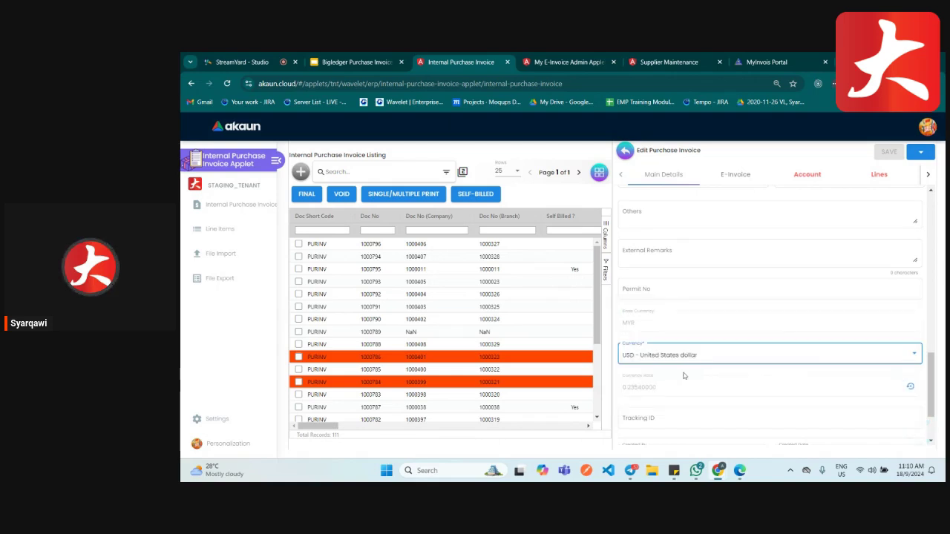
click(911, 388)
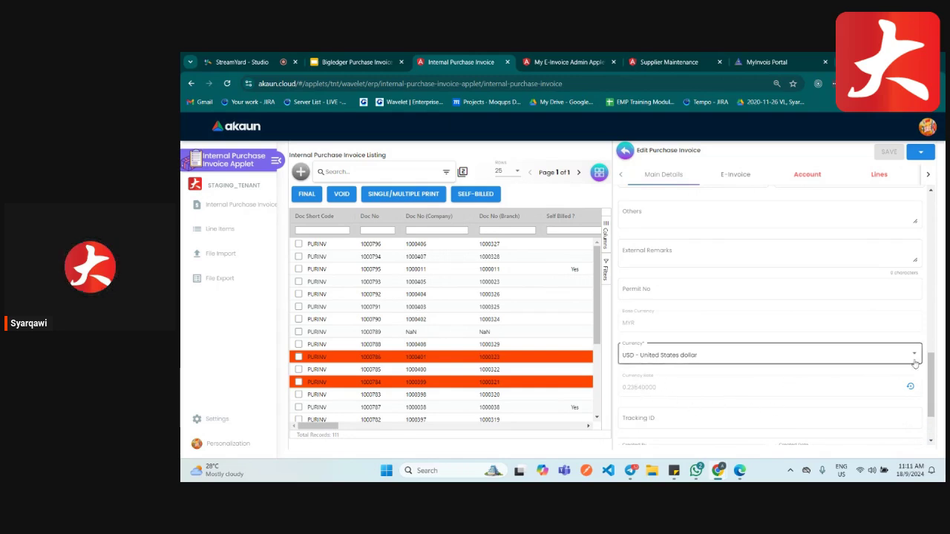
click(827, 359)
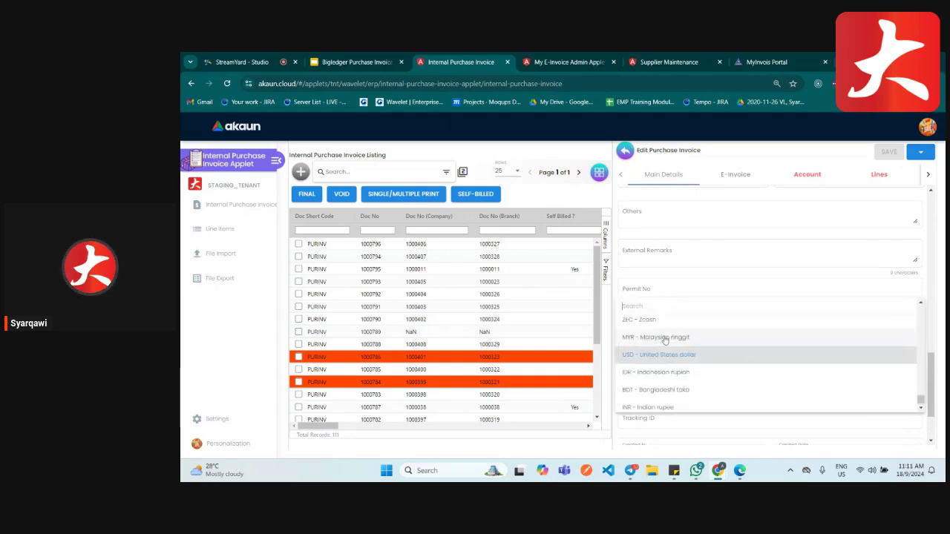
click(667, 339)
- Return to the top of the form and show the invoice's E-Invoice details
scroll(683, 364, down, 1)
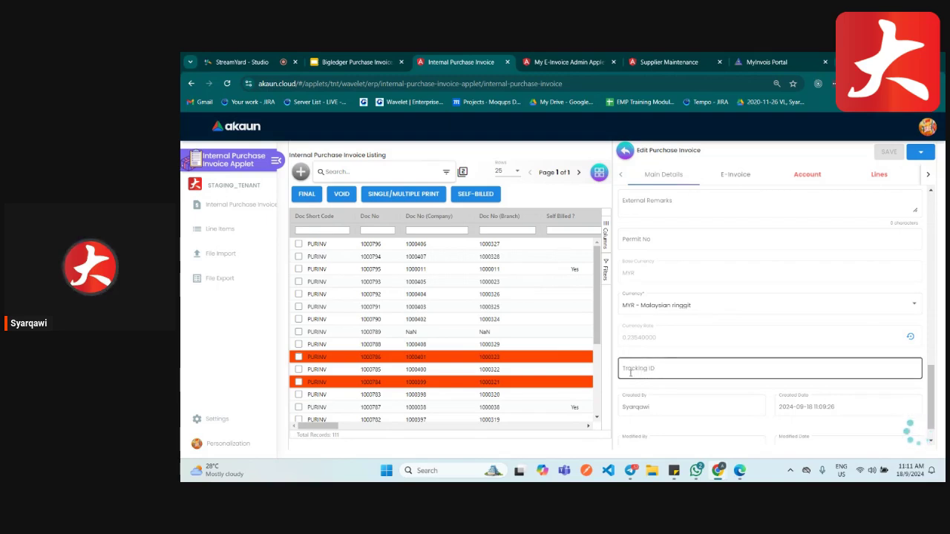
scroll(686, 405, up, 3)
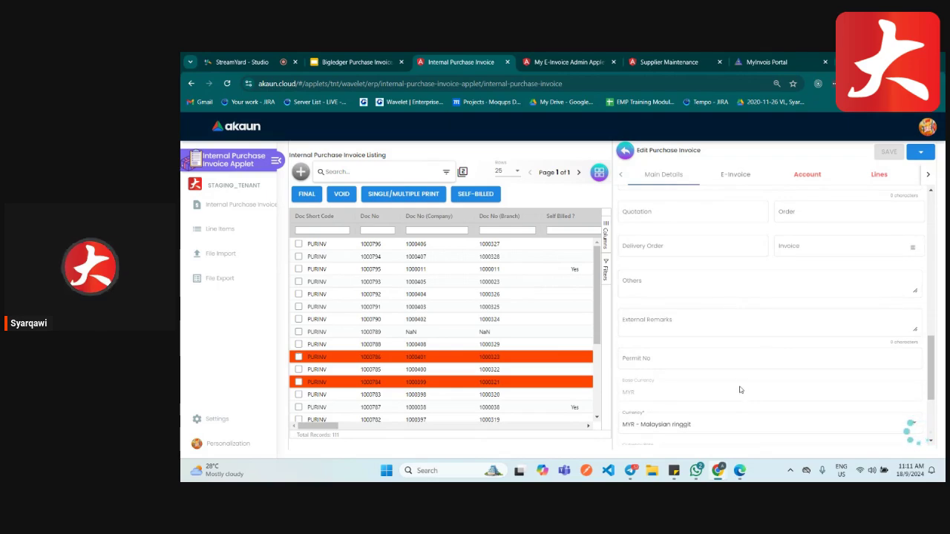
scroll(739, 390, up, 10)
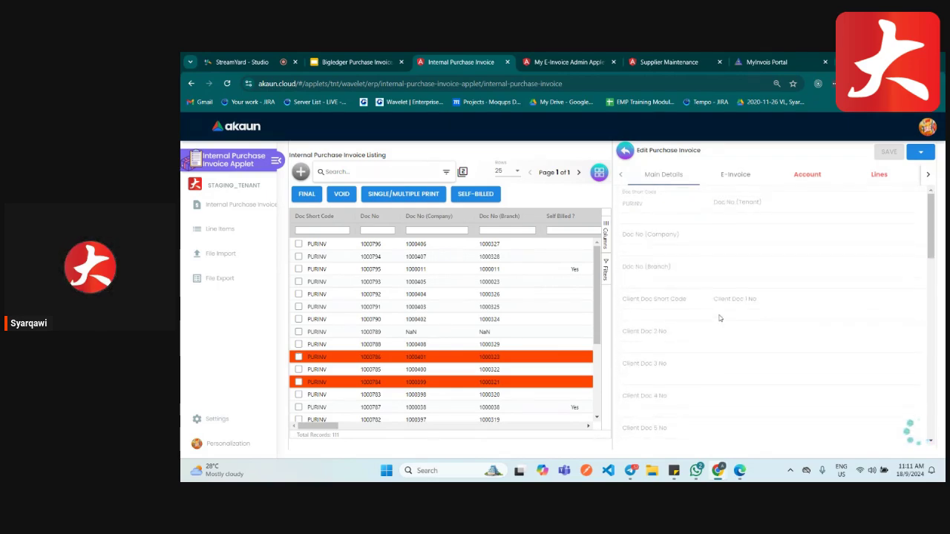
click(735, 176)
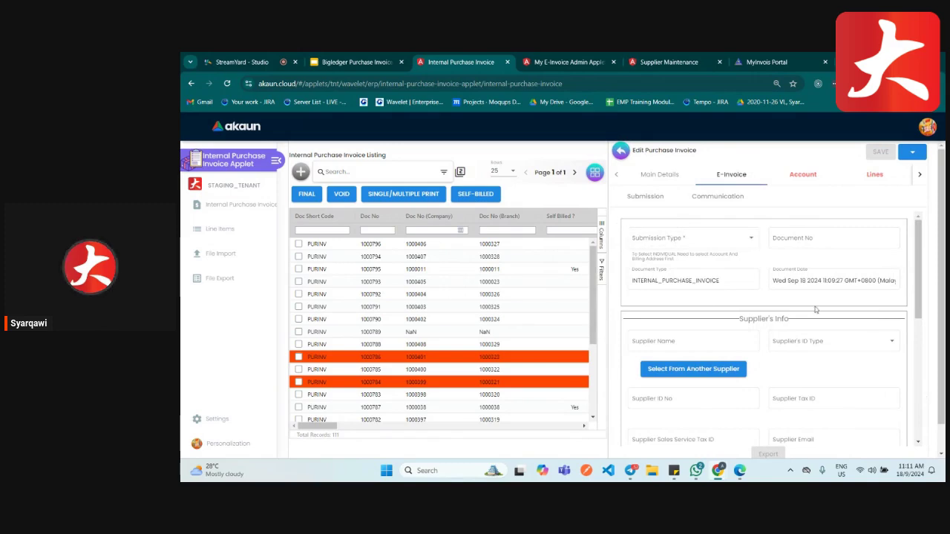
- Look over the E-Invoice submission details, then show the Account tab's Entity Details
scroll(735, 326, down, 4)
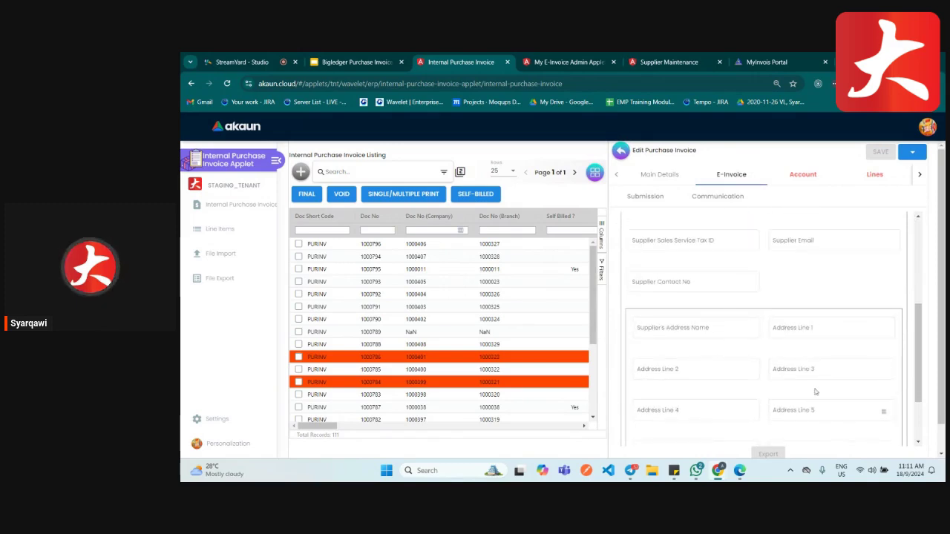
scroll(802, 421, down, 2)
scroll(787, 400, up, 6)
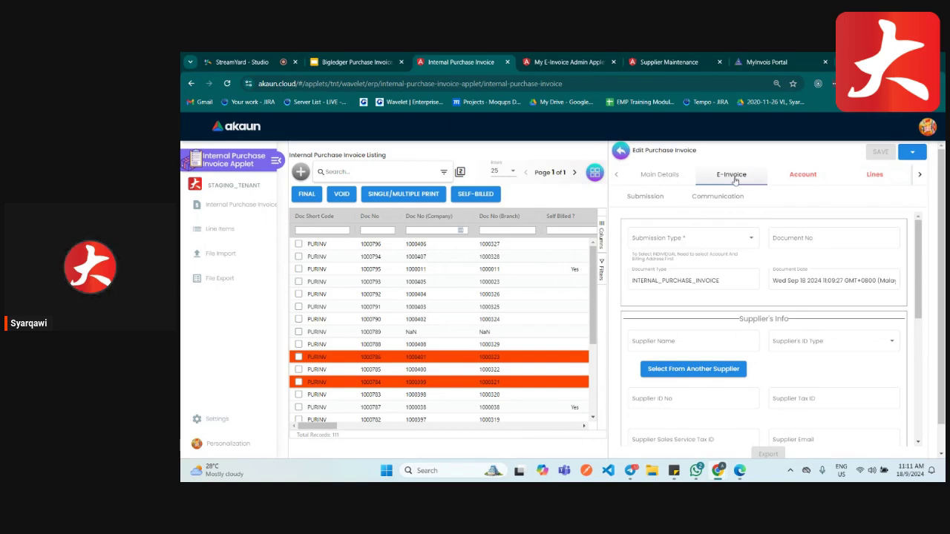
click(799, 182)
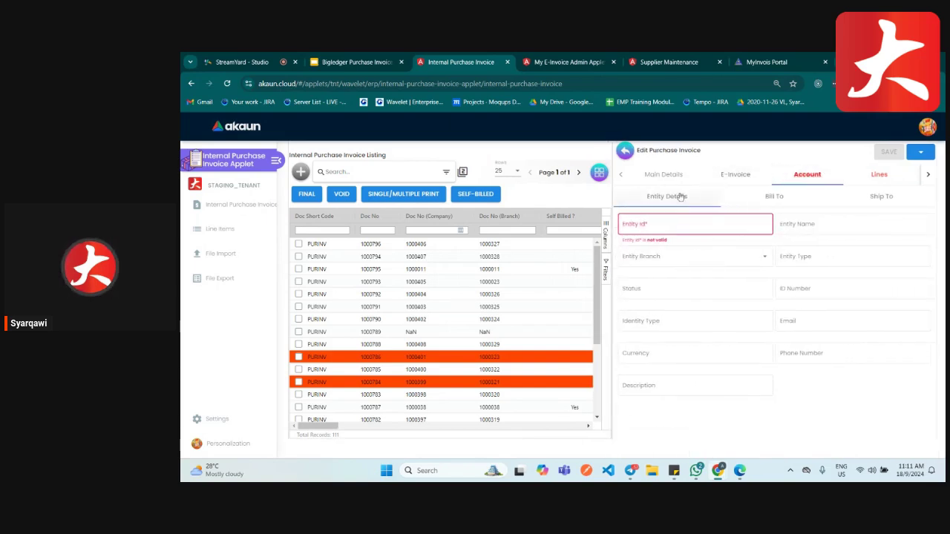
- Pick a first supplier as entity, then try and abandon creating a new supplier
click(653, 229)
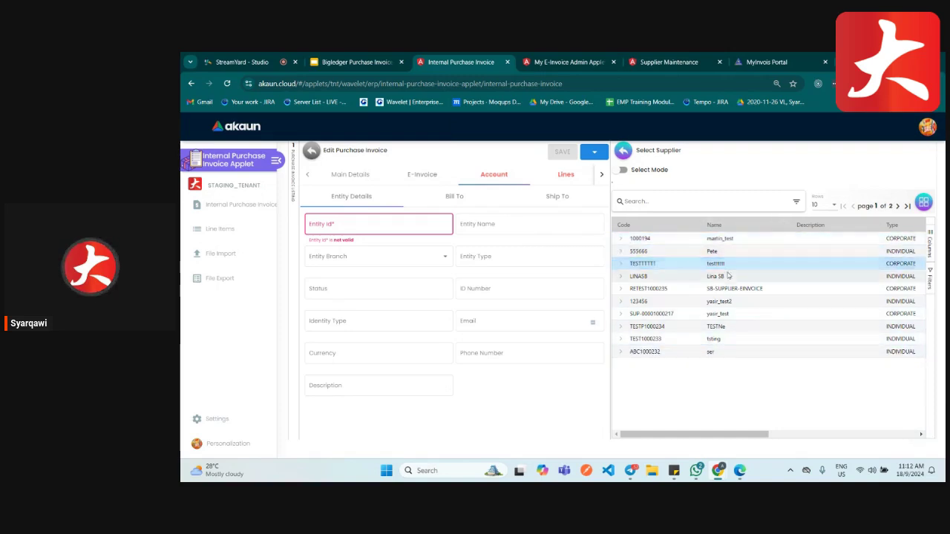
click(707, 242)
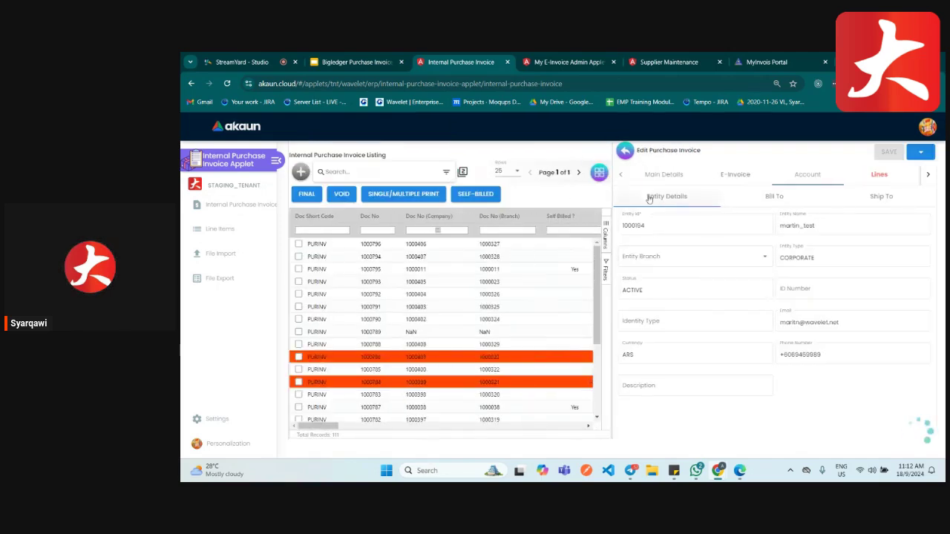
click(644, 230)
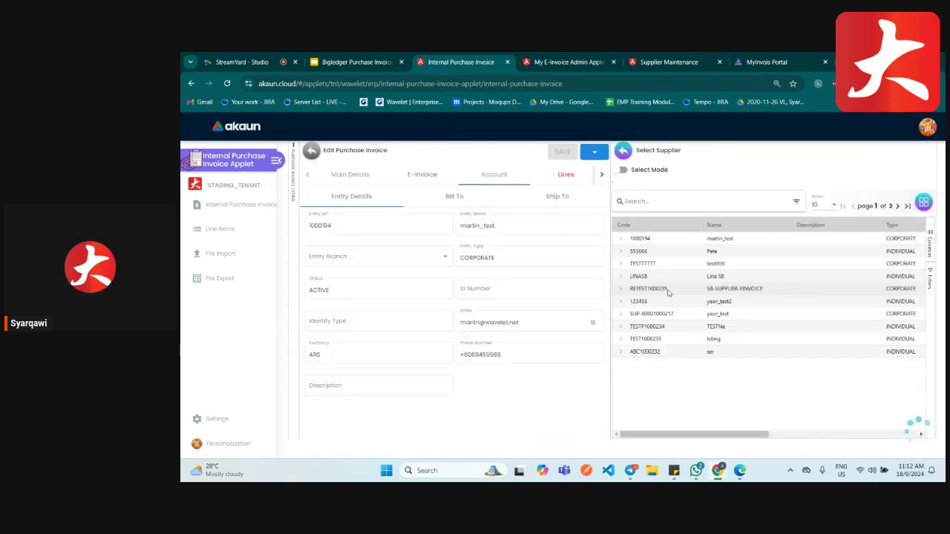
click(622, 171)
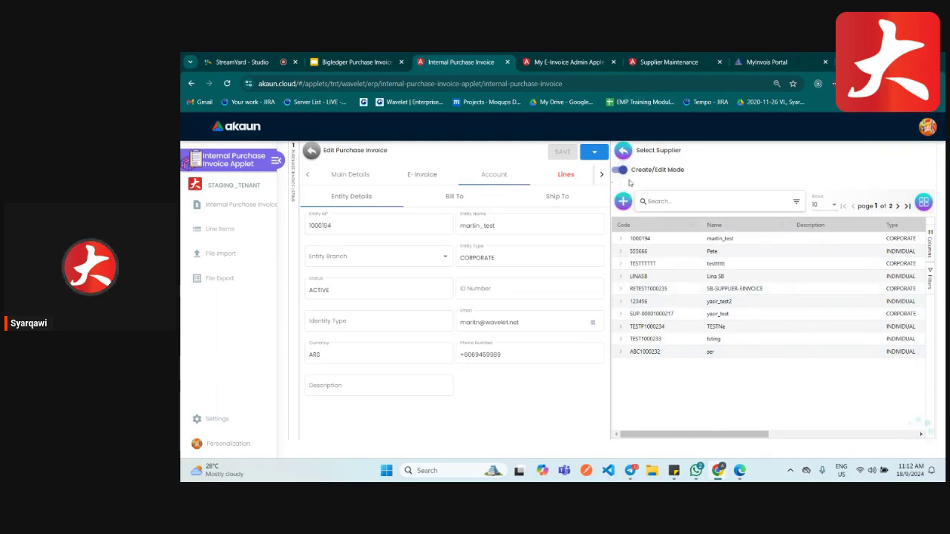
click(622, 172)
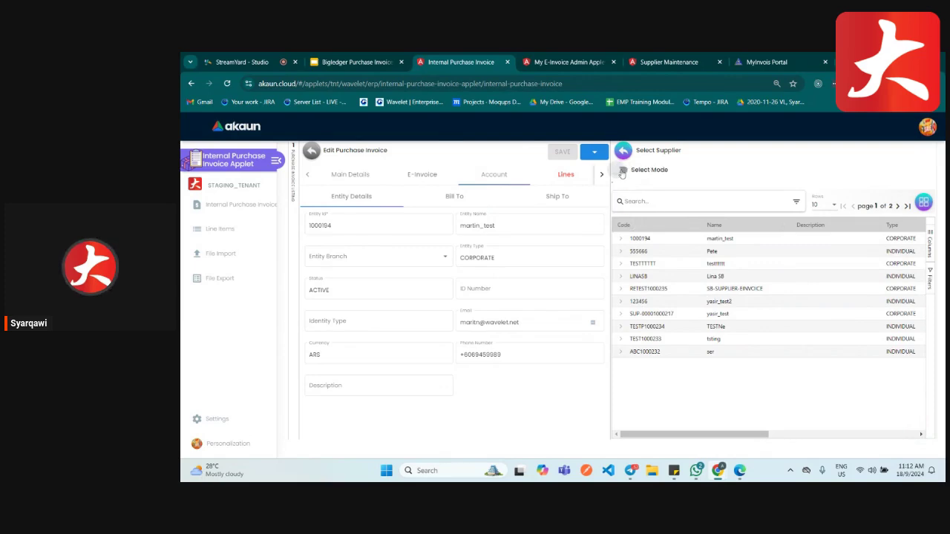
click(622, 172)
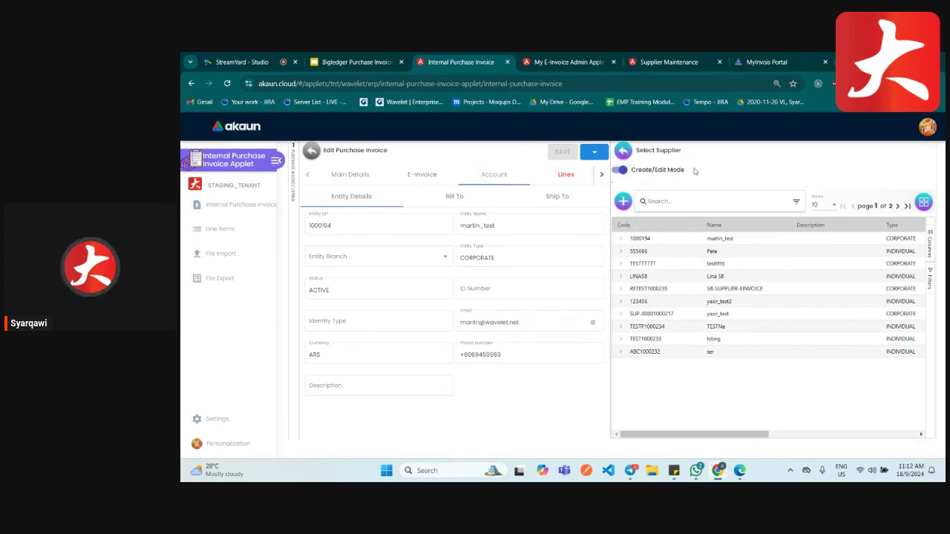
click(624, 202)
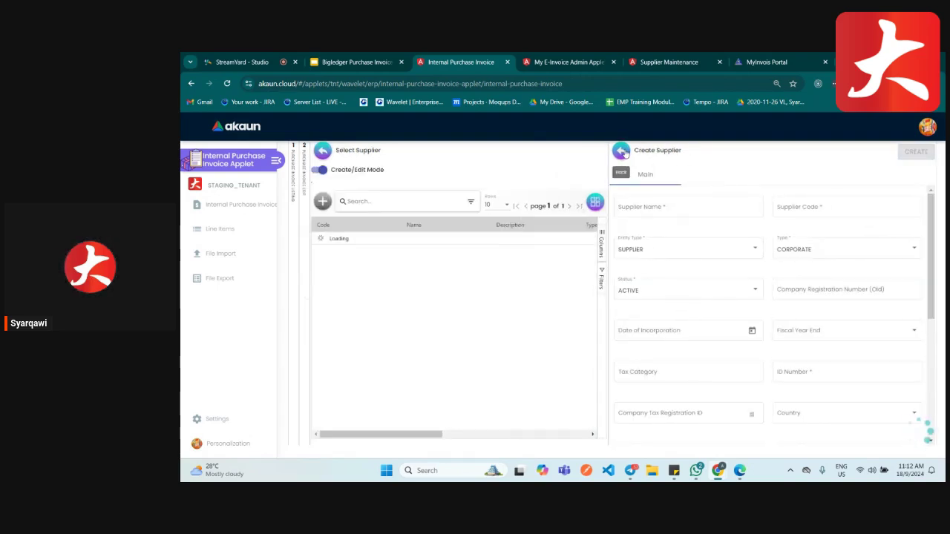
click(621, 150)
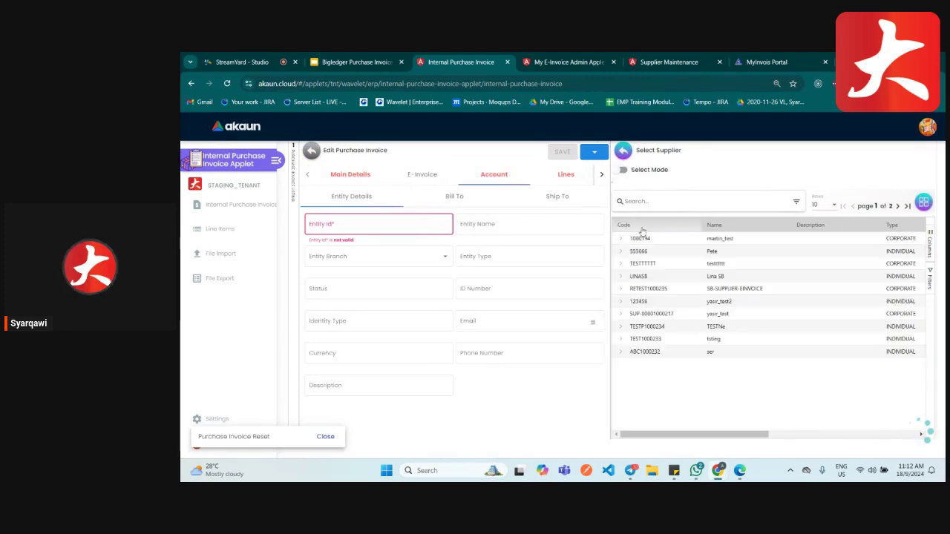
- Search 'ida' and set IDA SUPPLIER as the entity, checking its Bill To and Ship To details
click(680, 202)
text(ida)
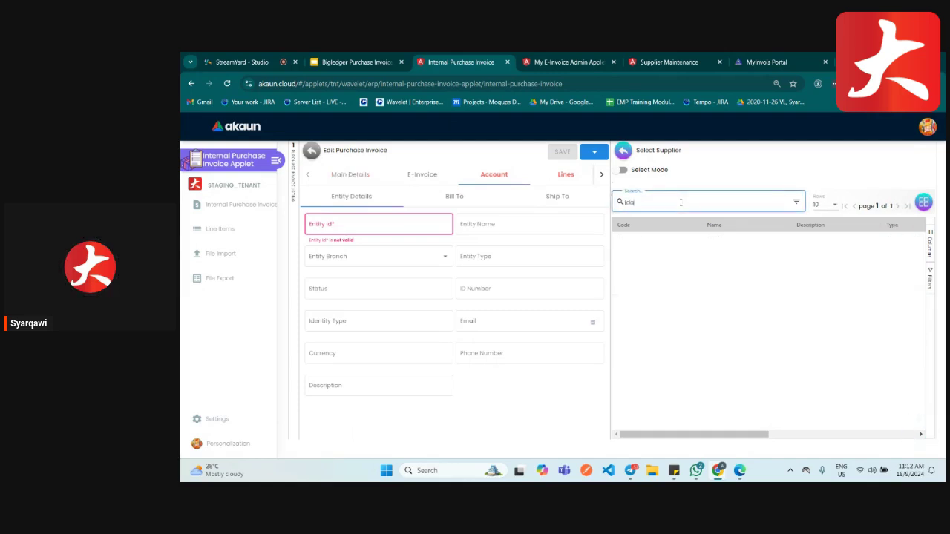
click(688, 241)
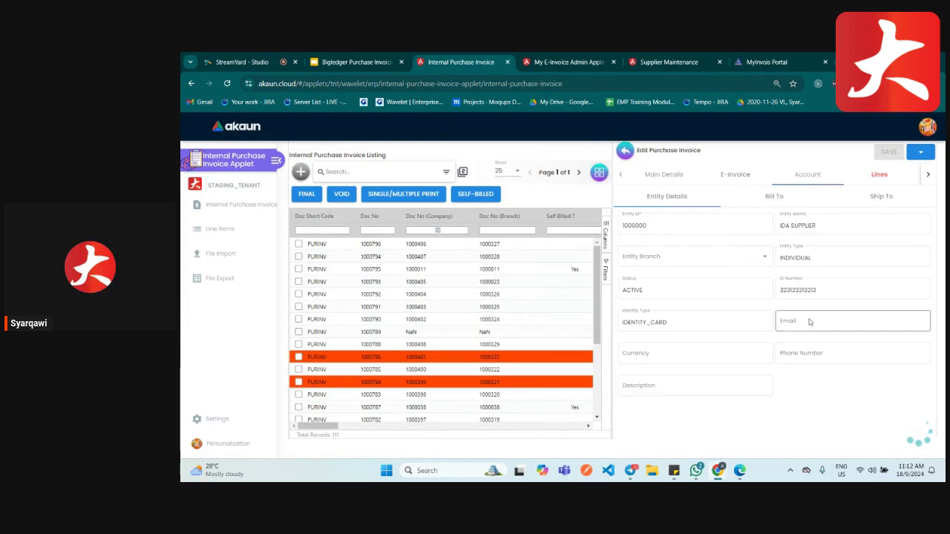
click(790, 198)
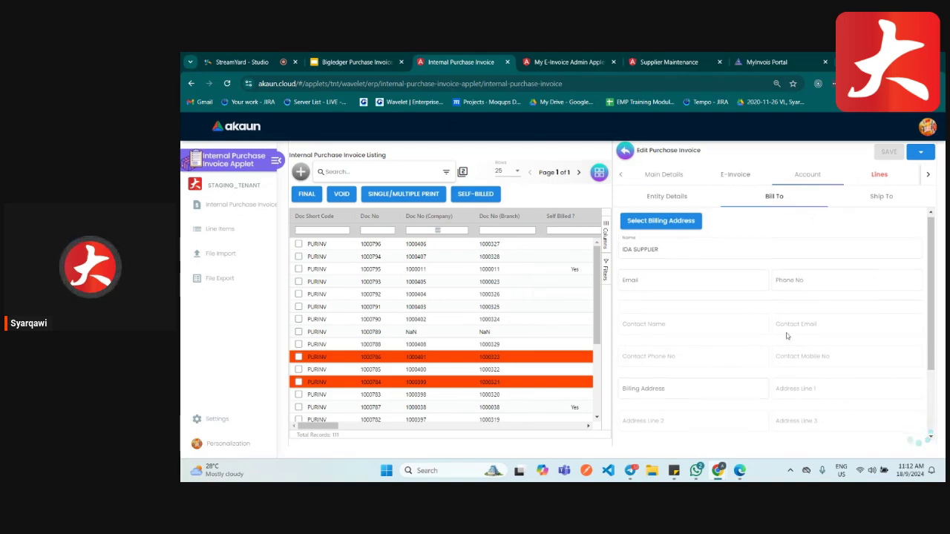
click(875, 198)
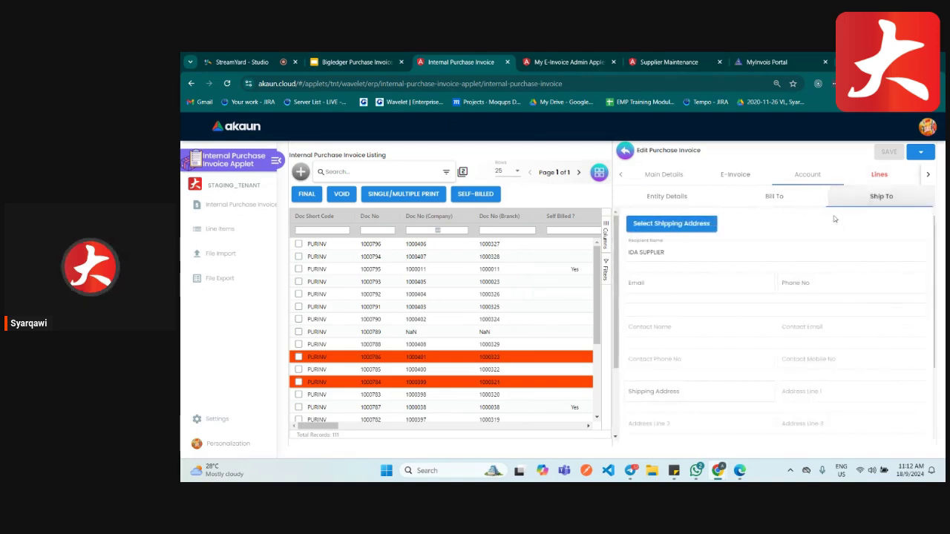
click(687, 195)
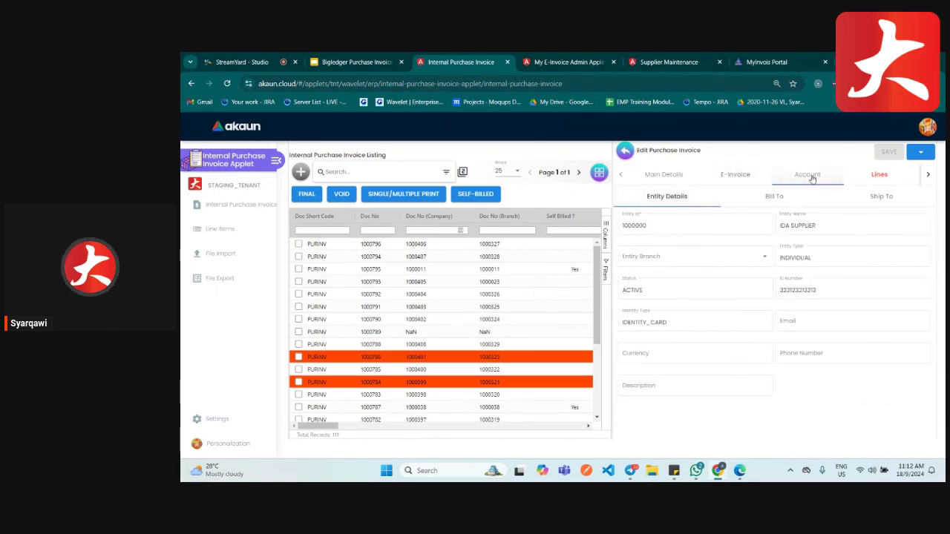
click(877, 176)
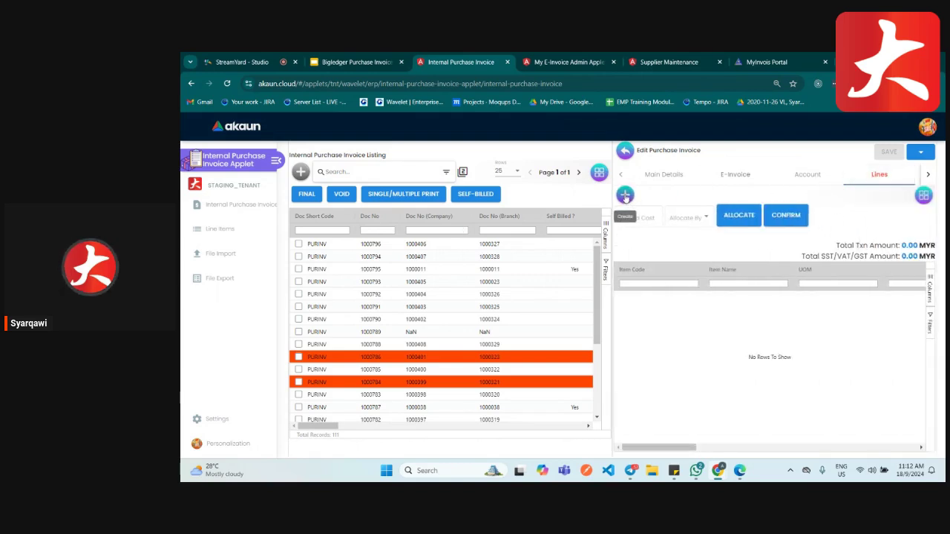
- Add a Nasi Lemak Ayam line with a tax-inclusive unit price of 100
click(625, 195)
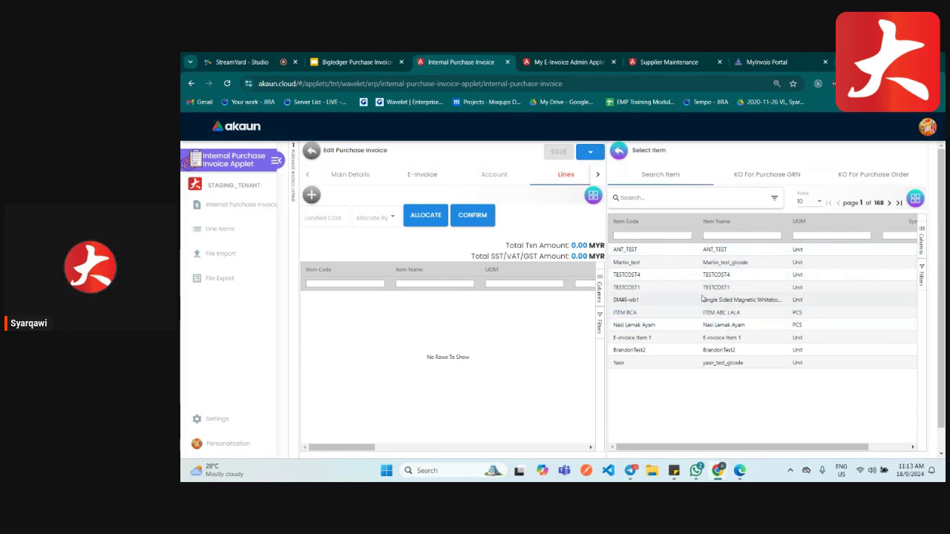
click(673, 327)
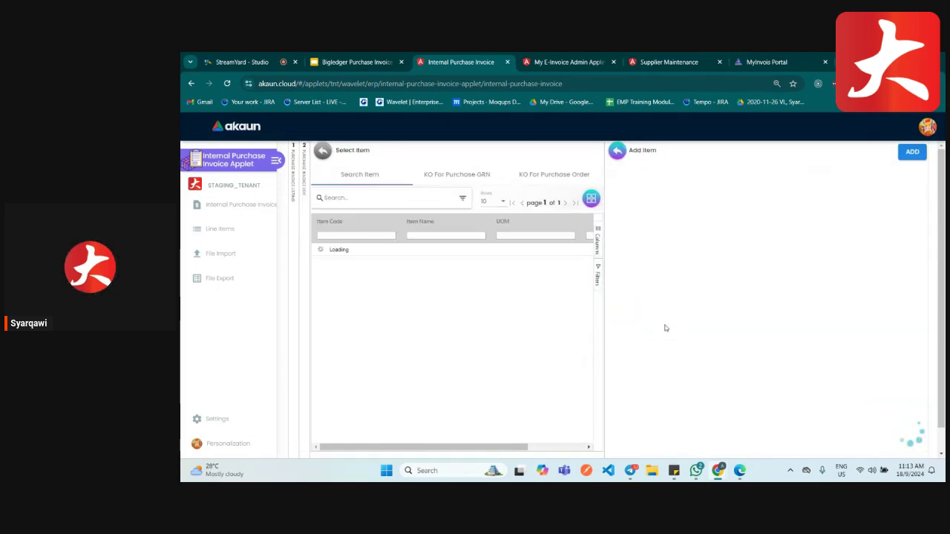
scroll(697, 319, down, 5)
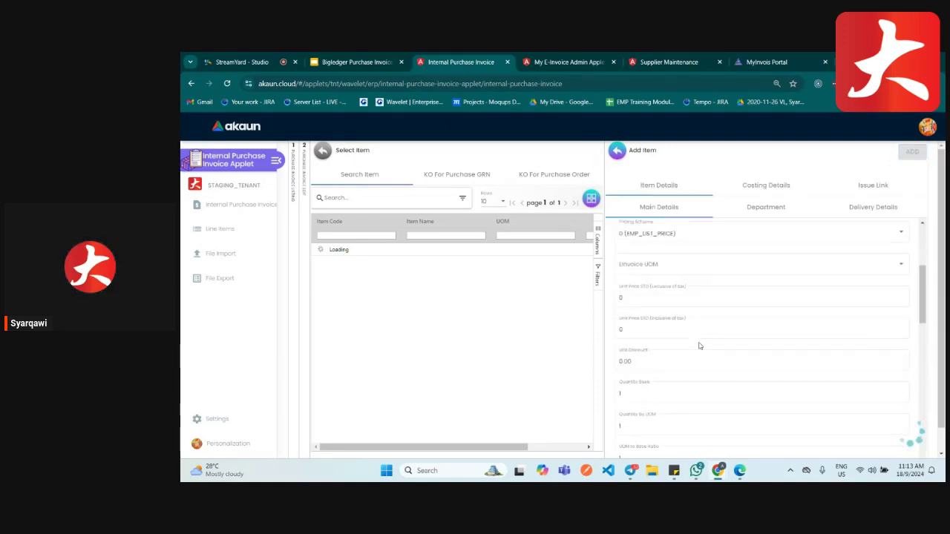
scroll(693, 344, down, 5)
click(668, 346)
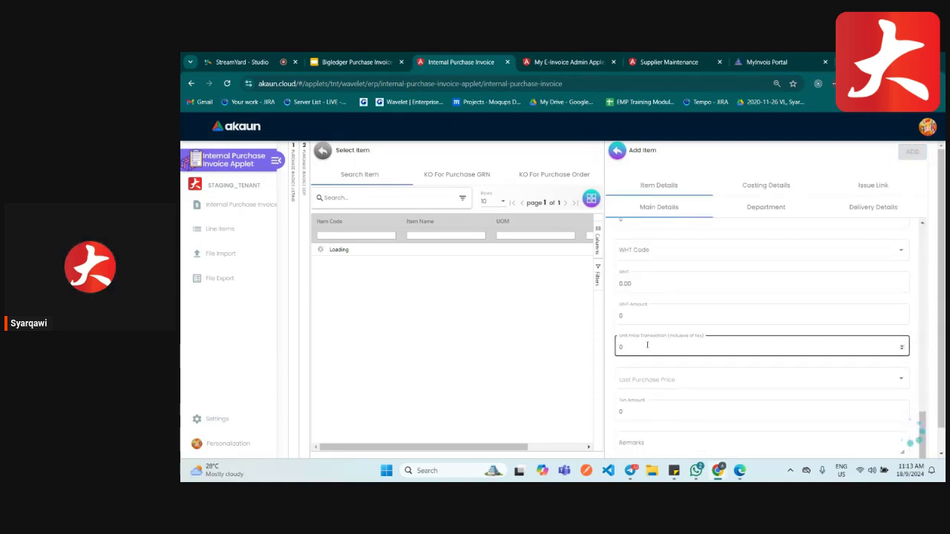
double_click(640, 345)
text(100)
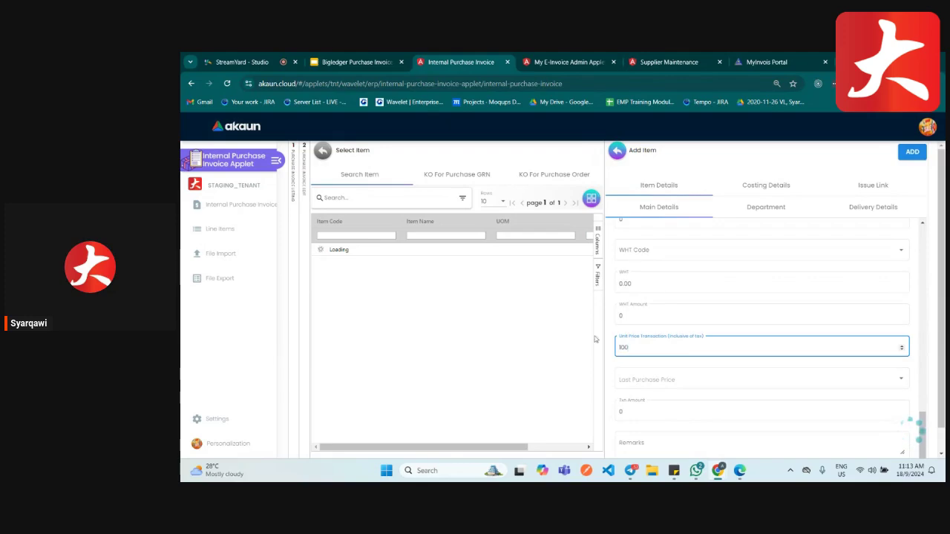
scroll(874, 242, up, 3)
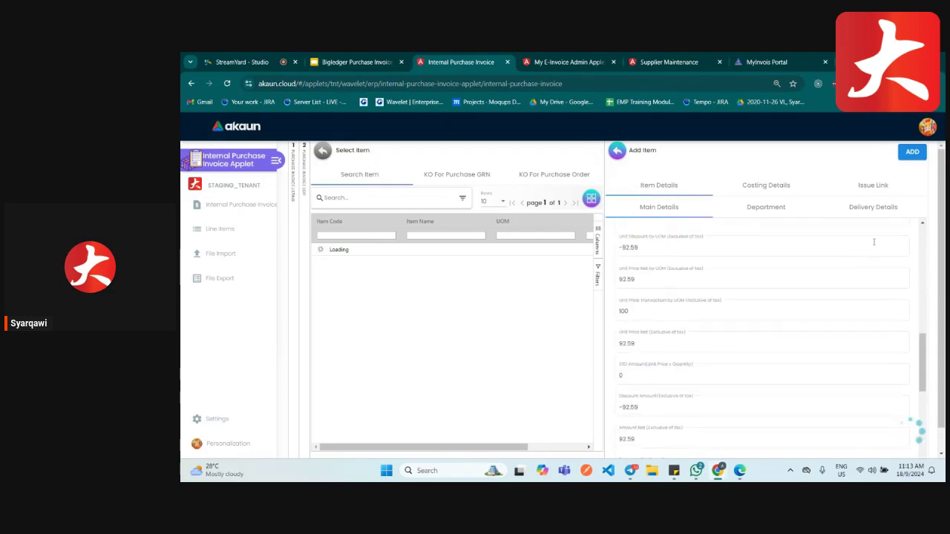
click(910, 154)
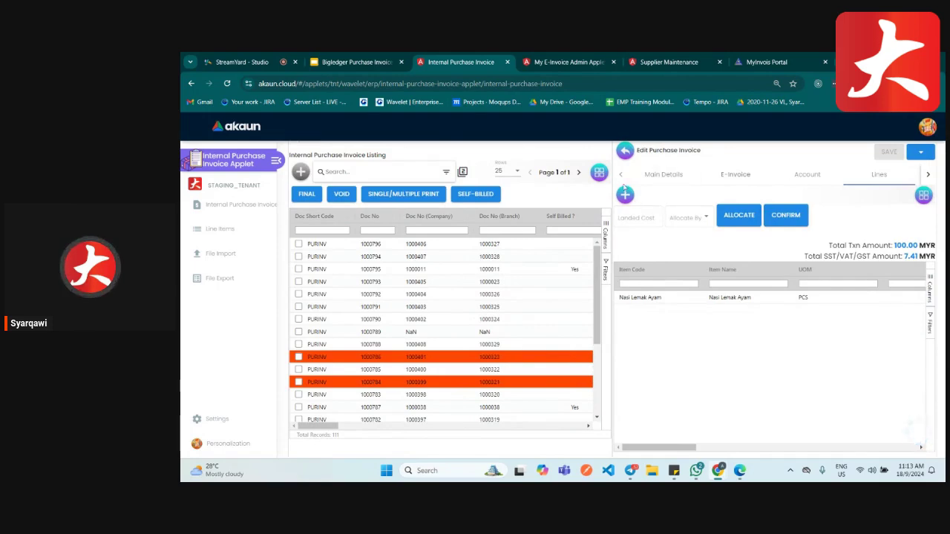
- Review the invoice's ARAP amounts and Payments, starting a new payment entry
click(927, 174)
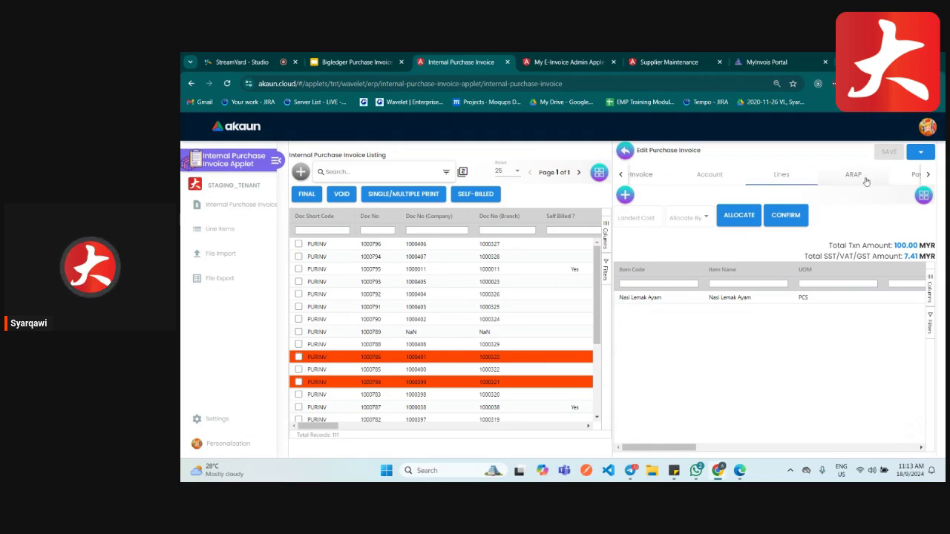
click(856, 178)
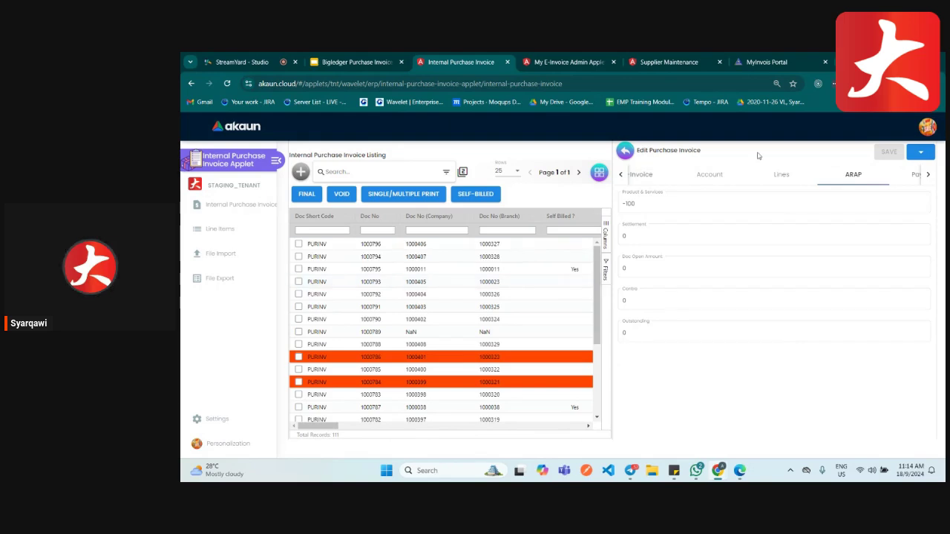
click(907, 177)
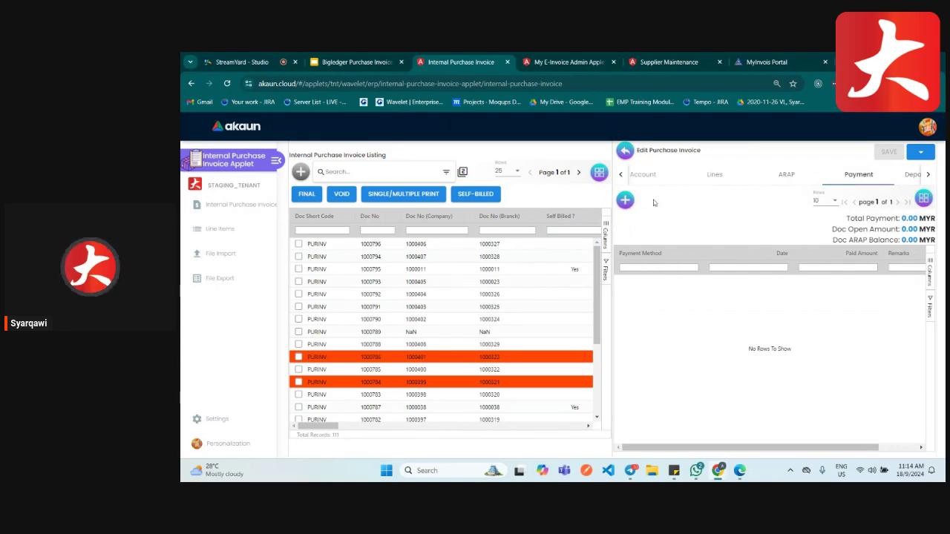
click(626, 200)
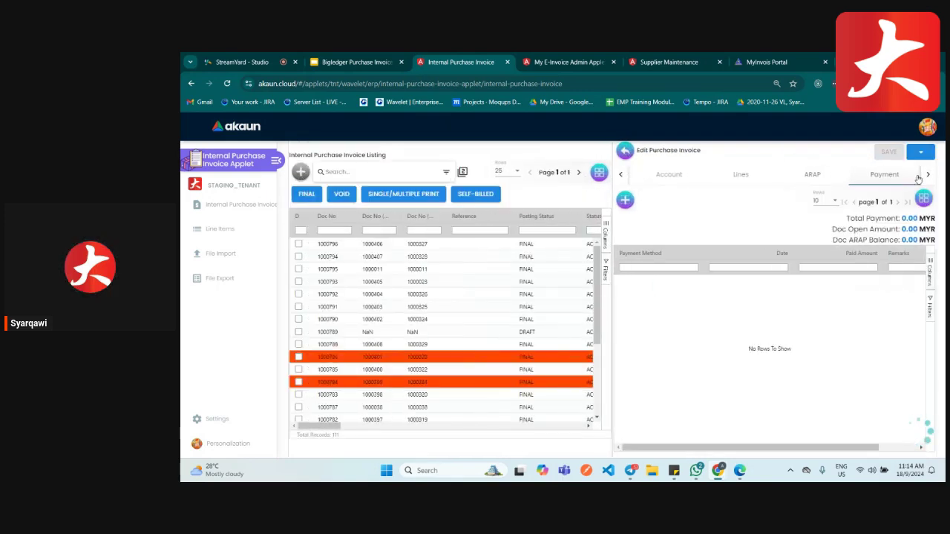
- Check the Department Segment field, Posting statuses and the TraceDocument journal transactions
click(928, 175)
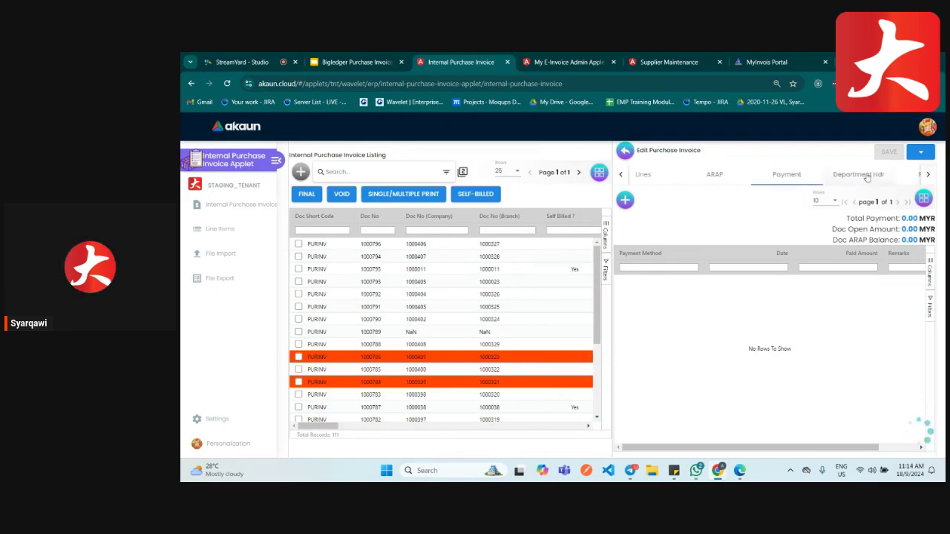
click(859, 176)
click(640, 214)
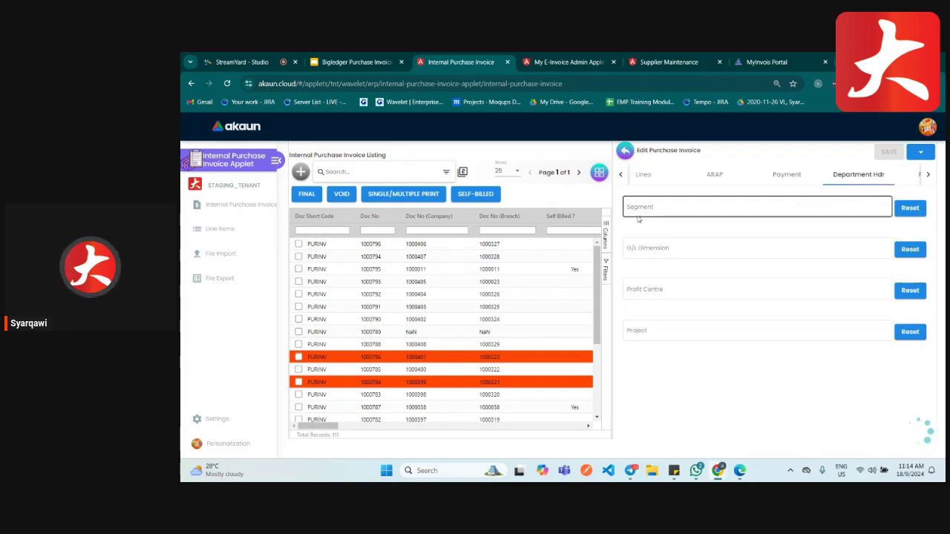
click(641, 214)
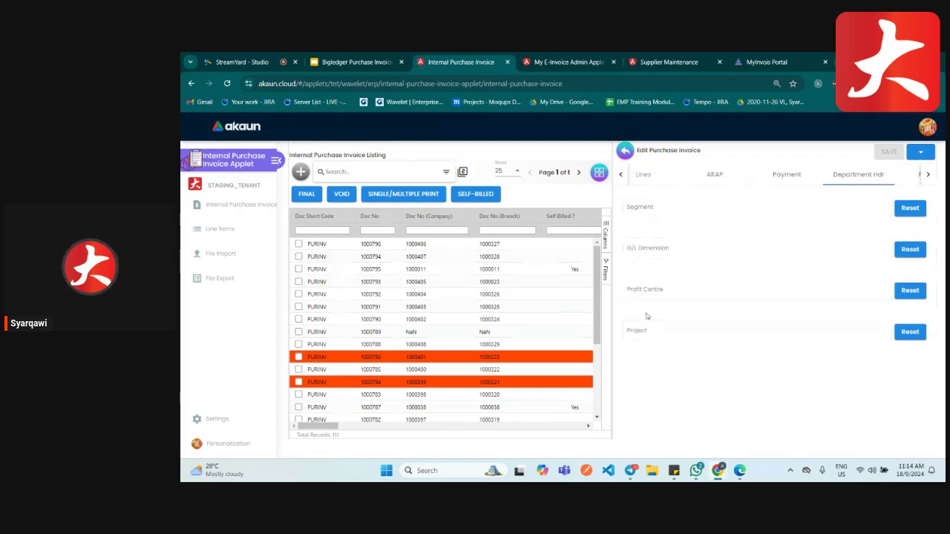
click(914, 178)
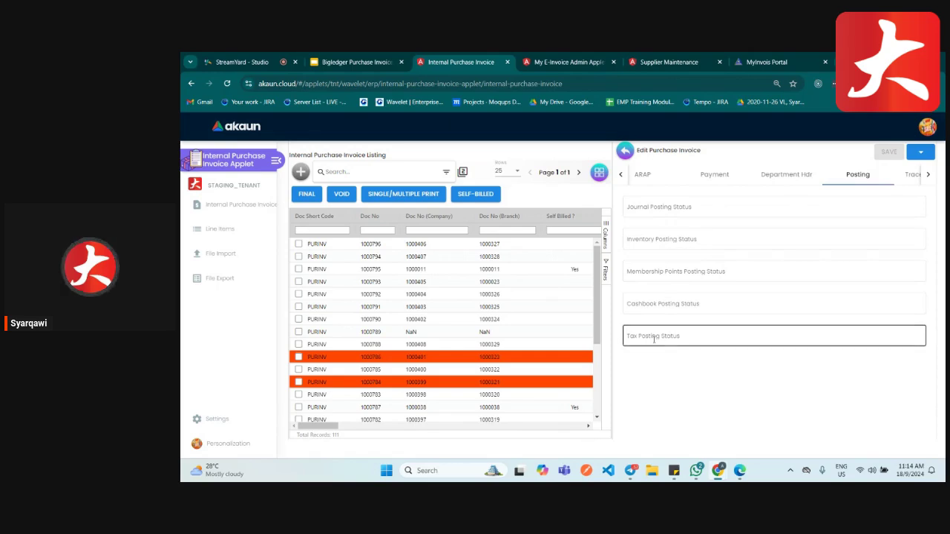
click(909, 175)
click(910, 176)
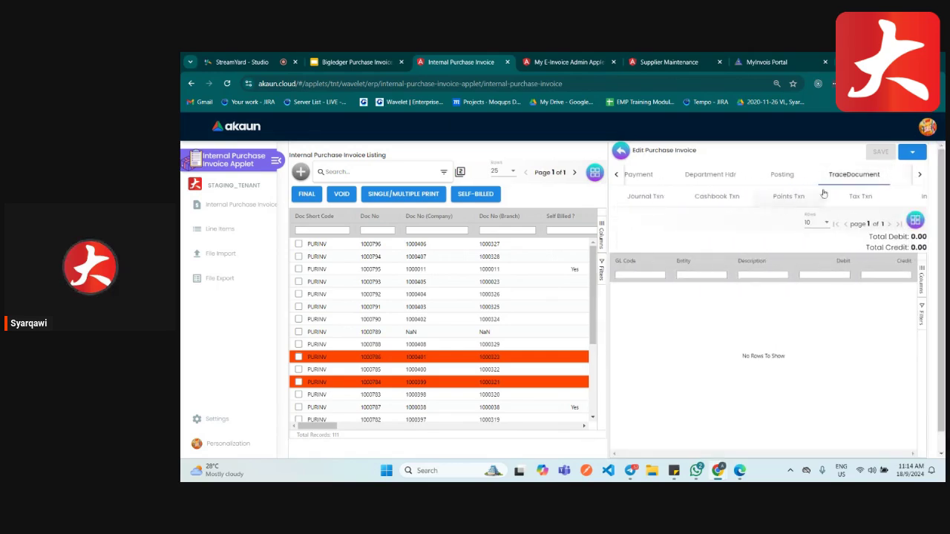
- Open the Contra records, start choosing a contra document, then close the chooser
click(900, 179)
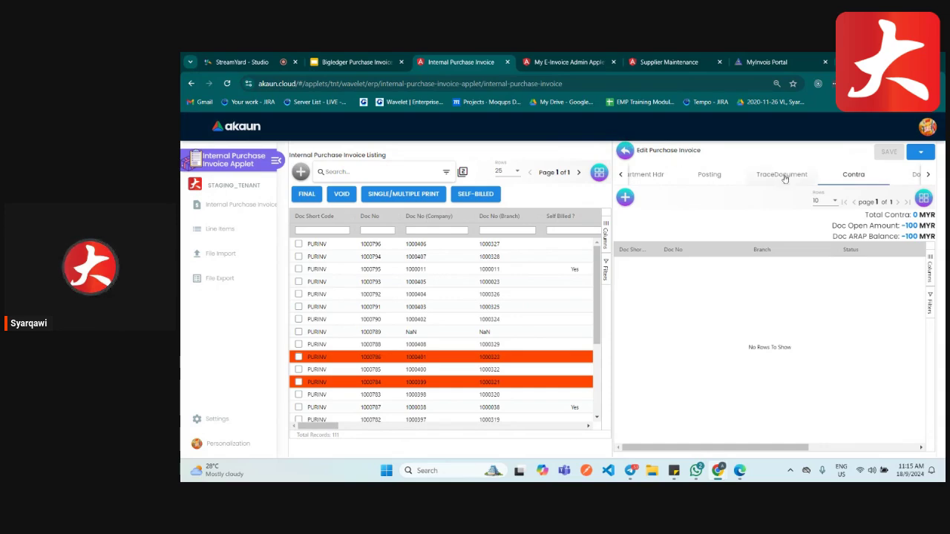
click(625, 198)
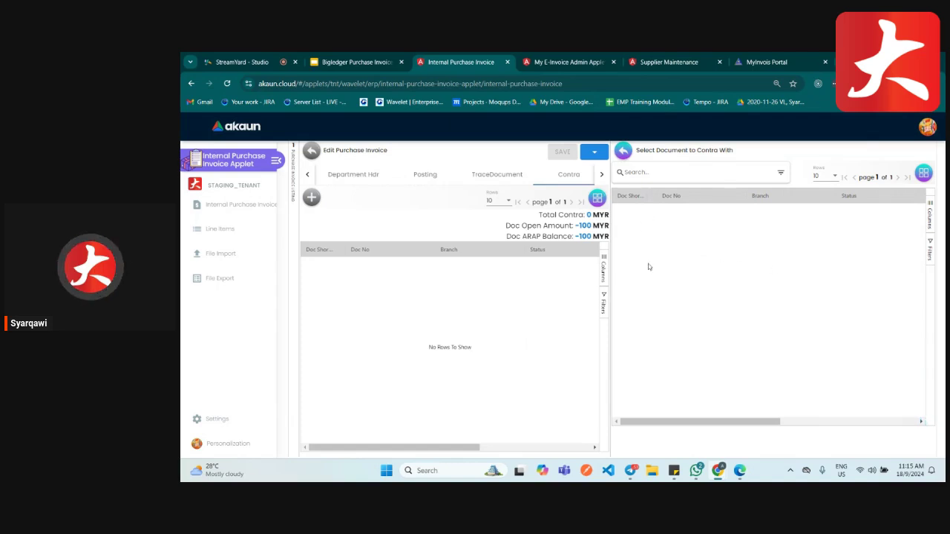
click(624, 152)
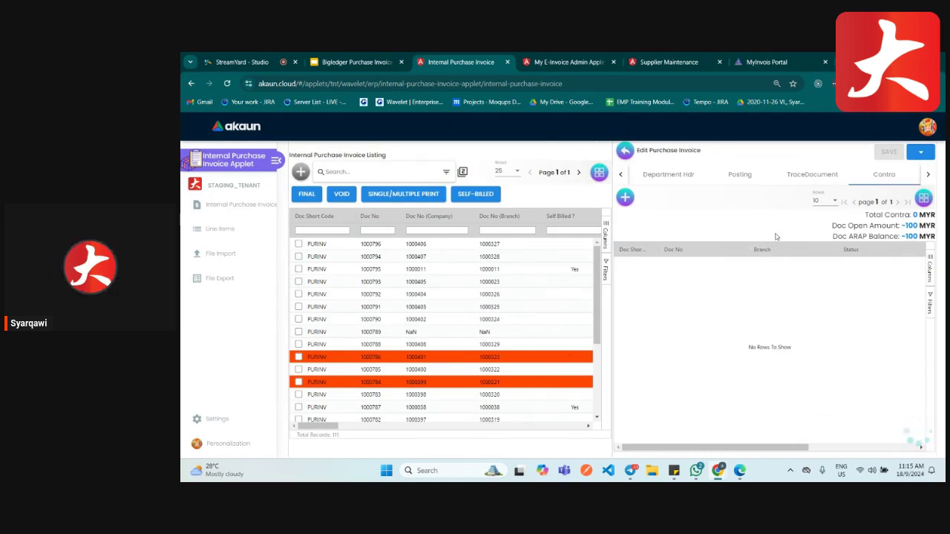
- Browse Doc Link, Copied To, Attachment and Export, which offers printable format Zain_test
click(928, 174)
click(927, 174)
click(927, 175)
click(760, 182)
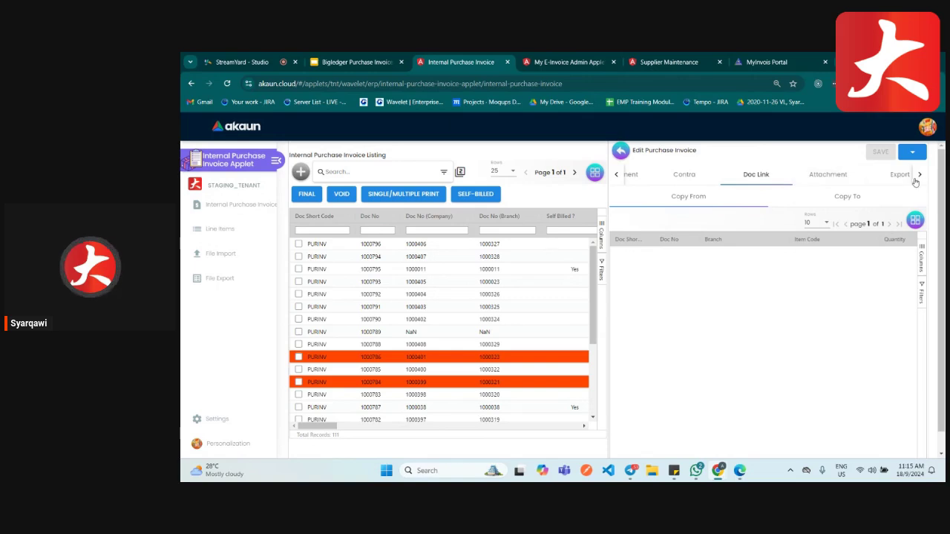
click(918, 177)
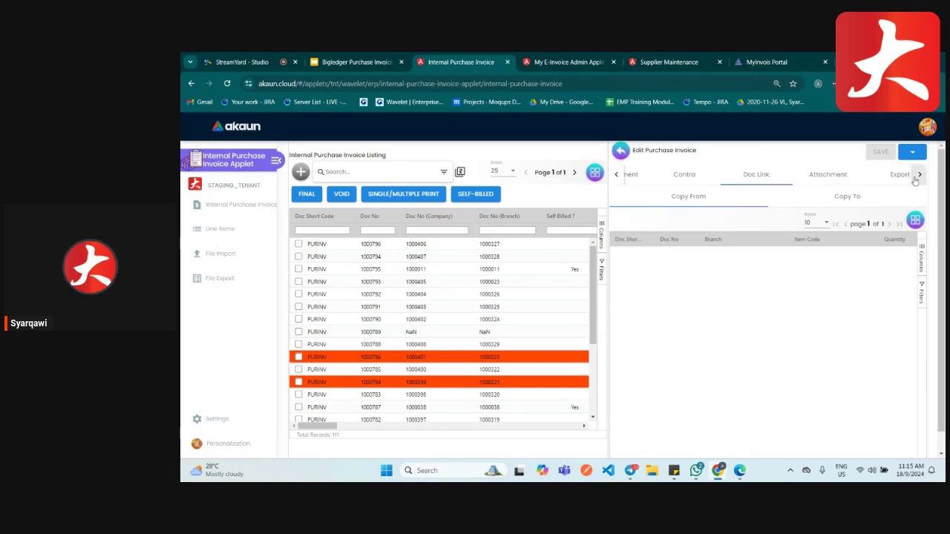
click(831, 194)
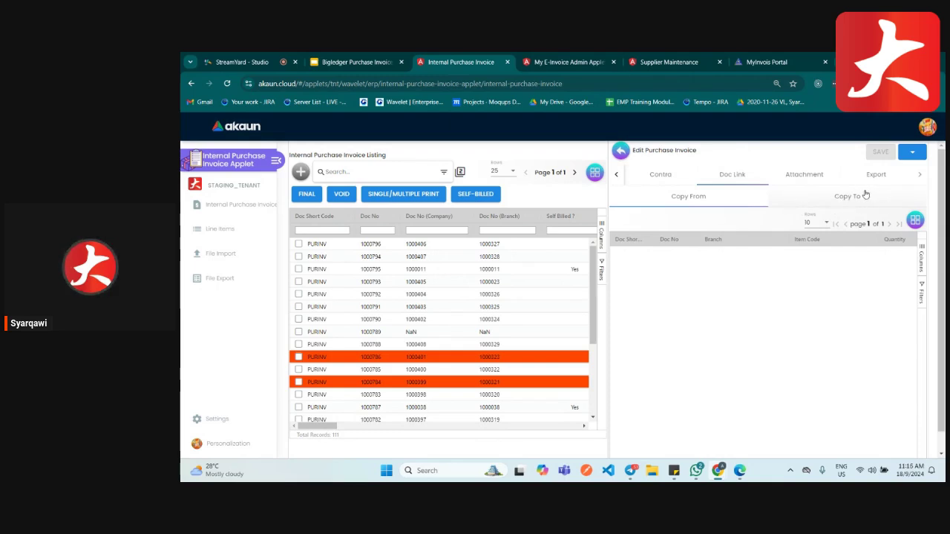
click(806, 175)
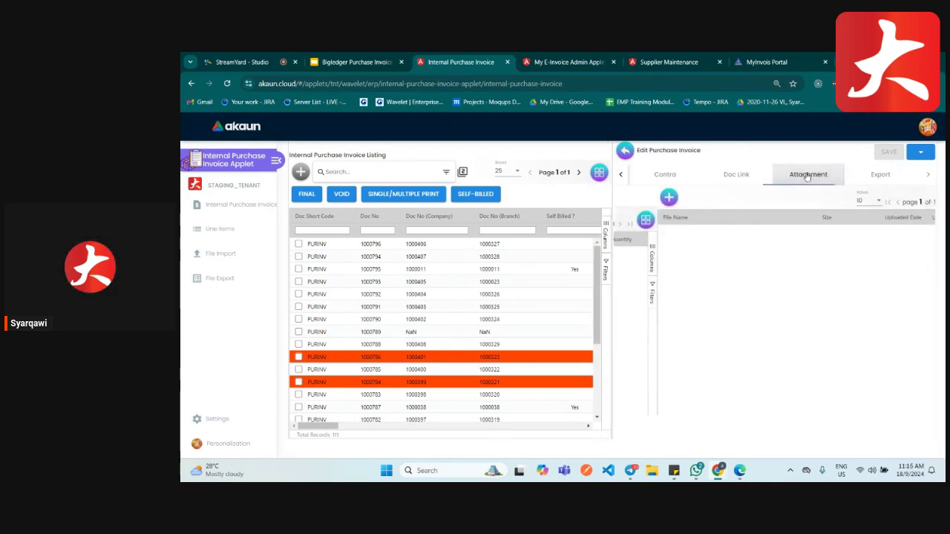
click(890, 177)
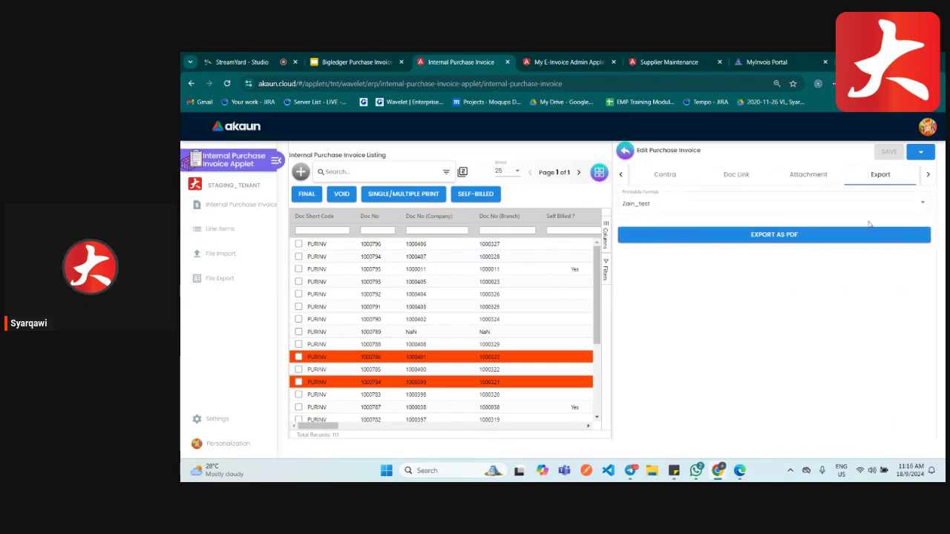
click(620, 179)
- Browse the invoice's Main Details, E-Invoice, Account and Lines tabs
click(619, 178)
click(663, 175)
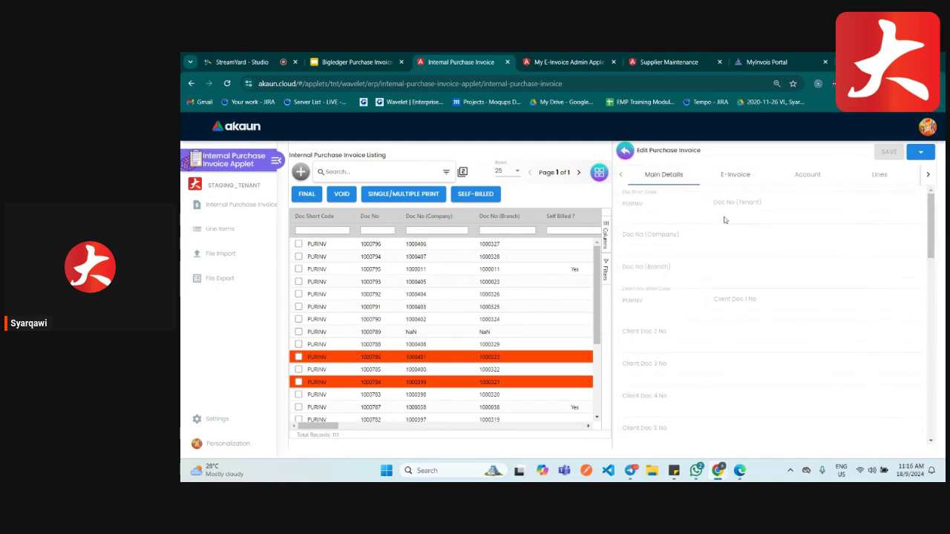
scroll(753, 194, down, 6)
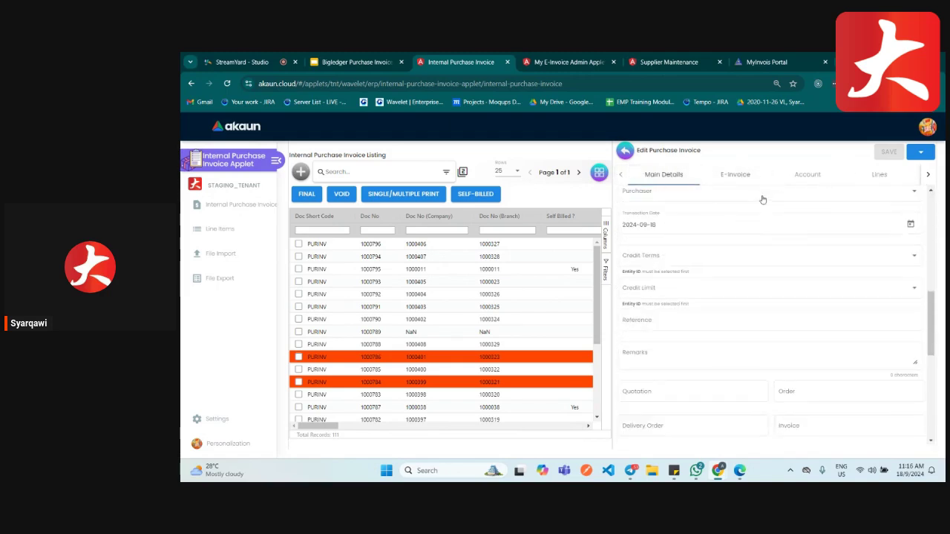
click(735, 174)
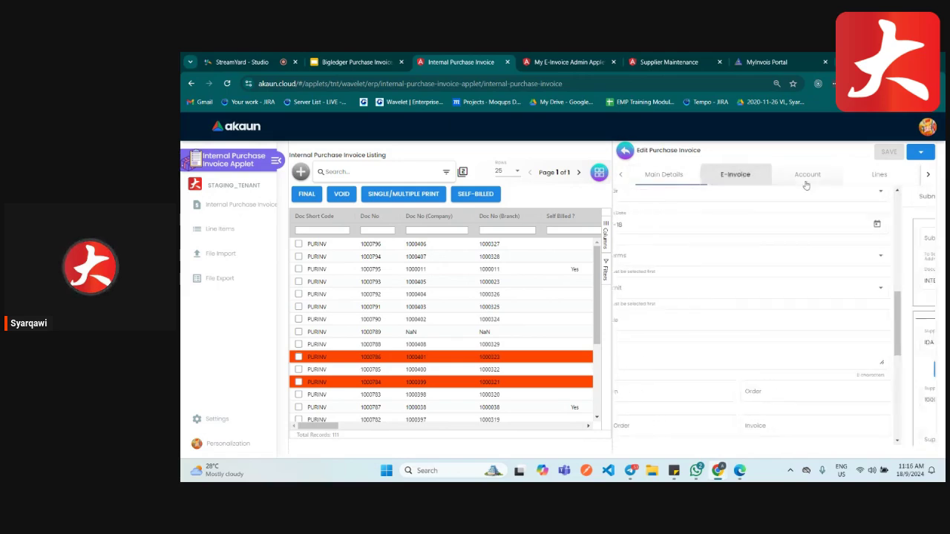
click(806, 175)
click(873, 178)
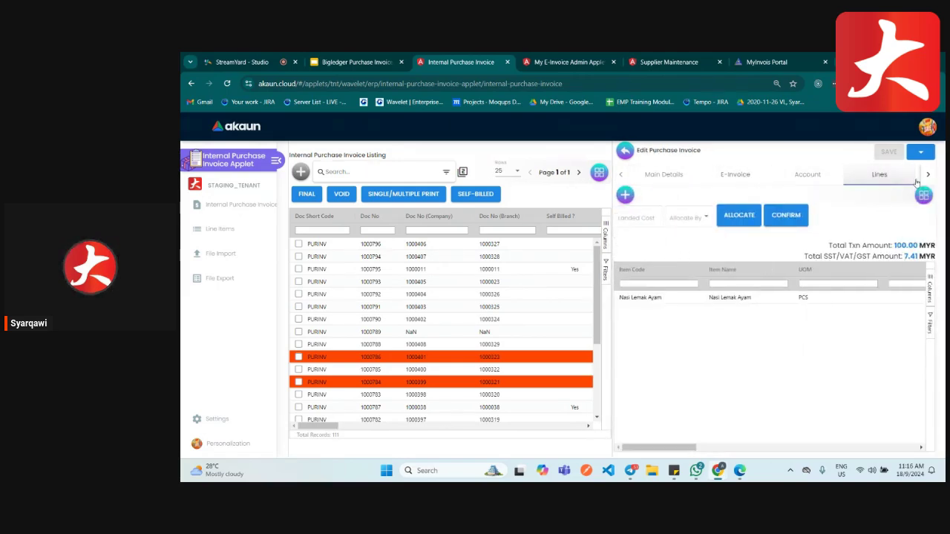
click(808, 176)
- Leave the invoice editor, answering NO to saving changes
click(928, 175)
click(929, 175)
click(928, 175)
click(624, 152)
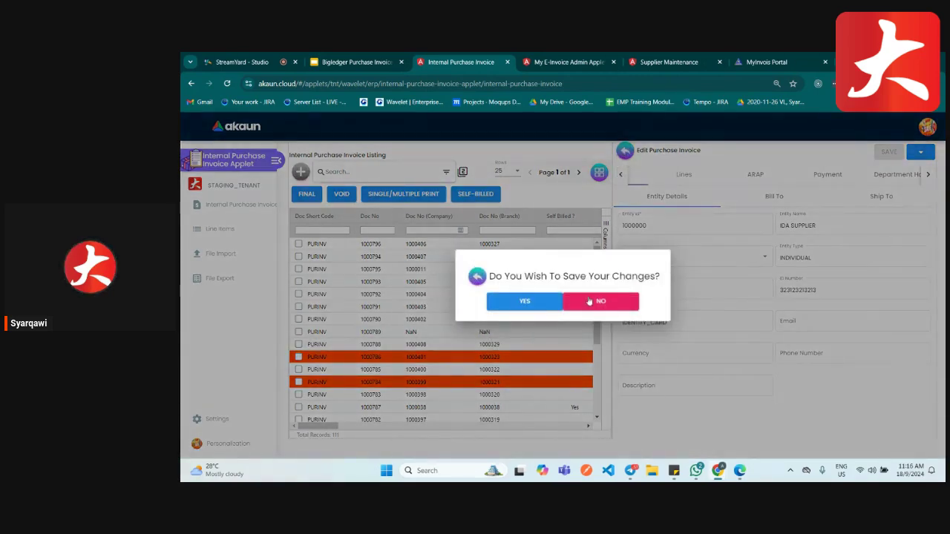
click(589, 300)
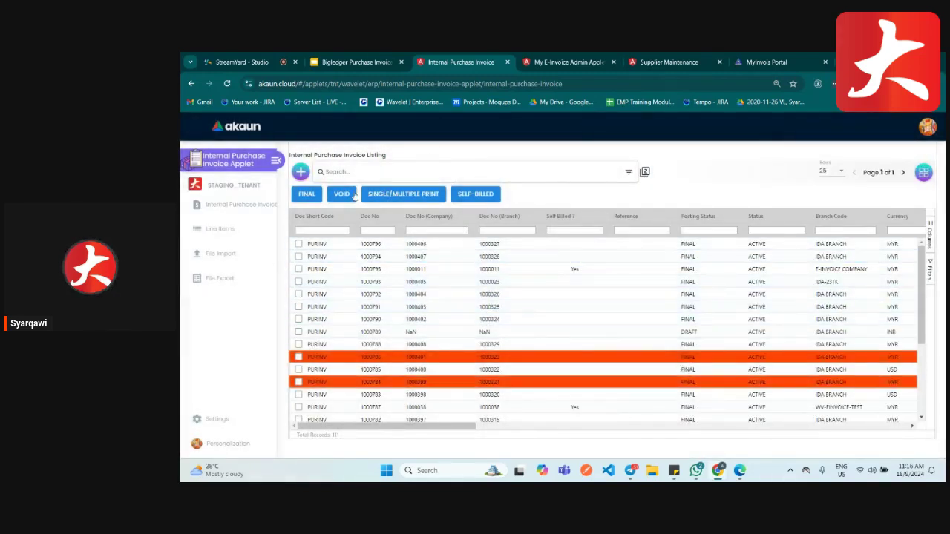
- Open invoice 1000795 and view its E-Invoice Submission and Progress, showing the batch pool failure
click(328, 270)
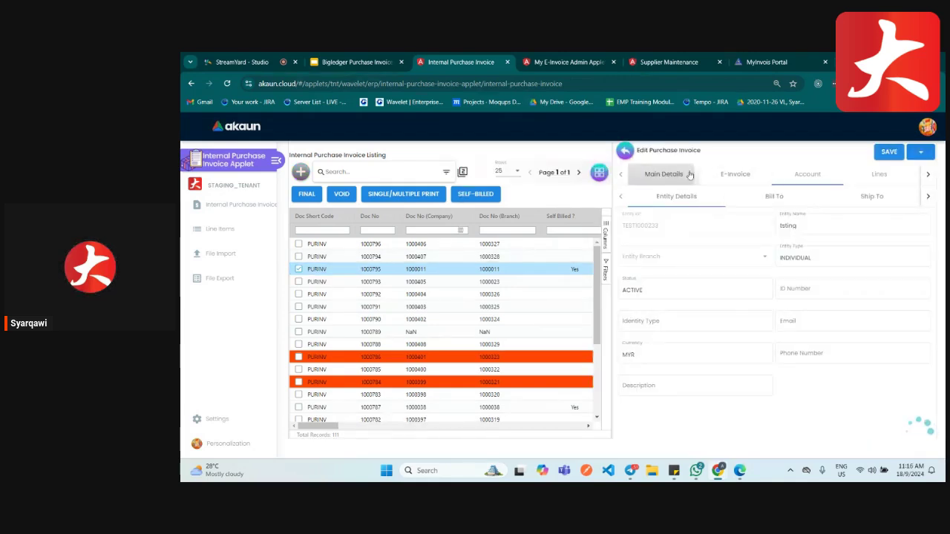
click(742, 175)
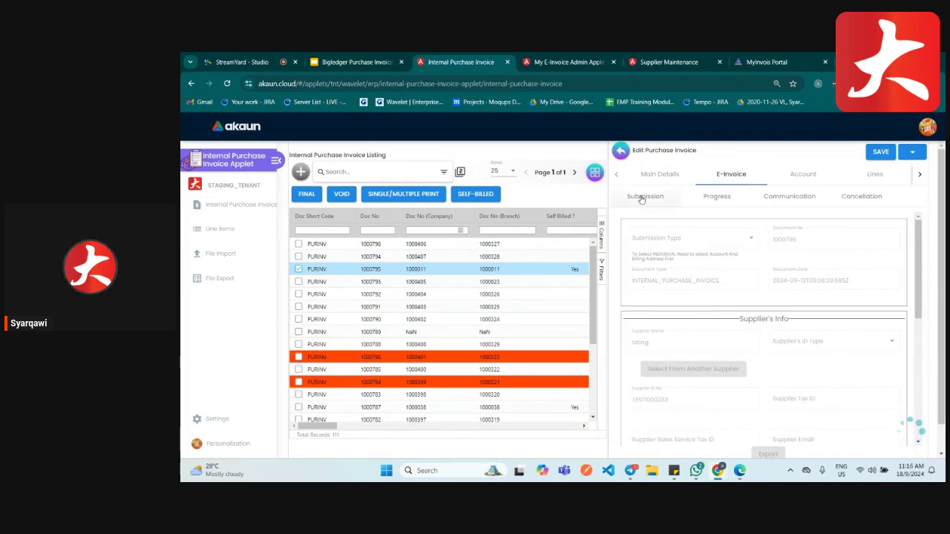
click(643, 197)
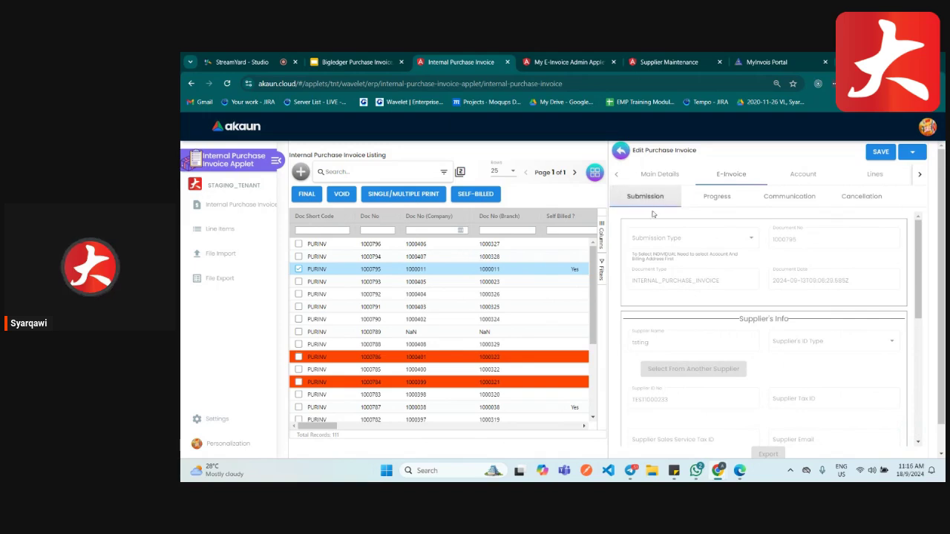
scroll(727, 316, down, 3)
scroll(705, 279, up, 3)
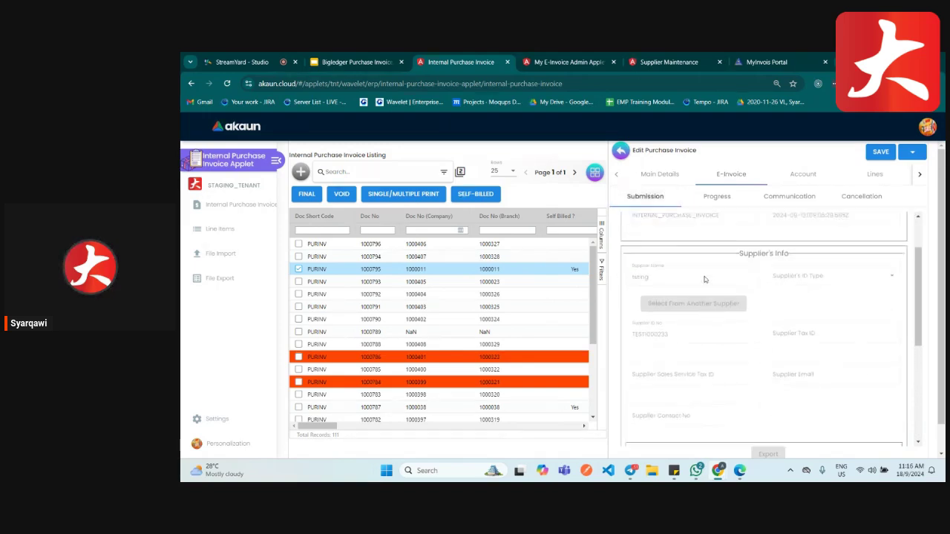
click(718, 197)
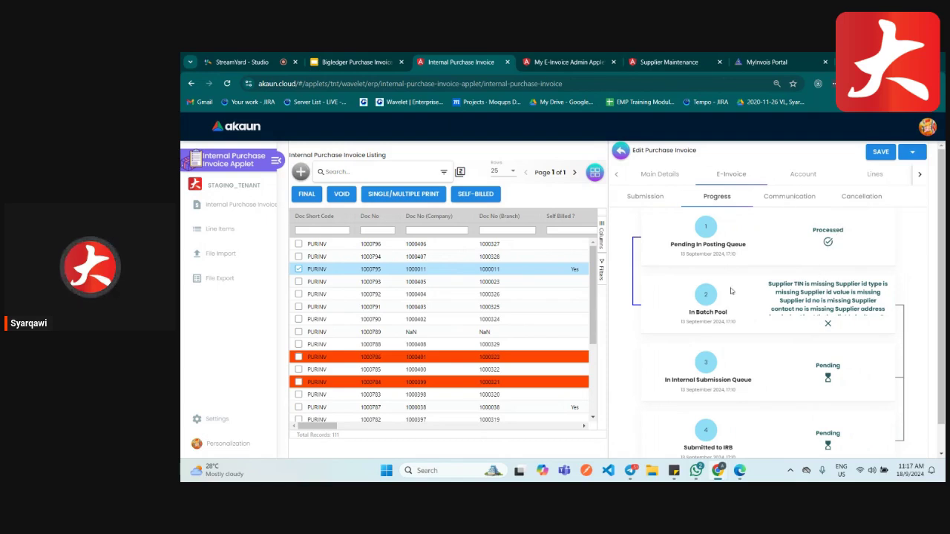
- Review invoice 1000795's line items and ARAP amounts: -60 Product & Services, -100 outstanding
drag(766, 285, 880, 316)
scroll(861, 383, down, 1)
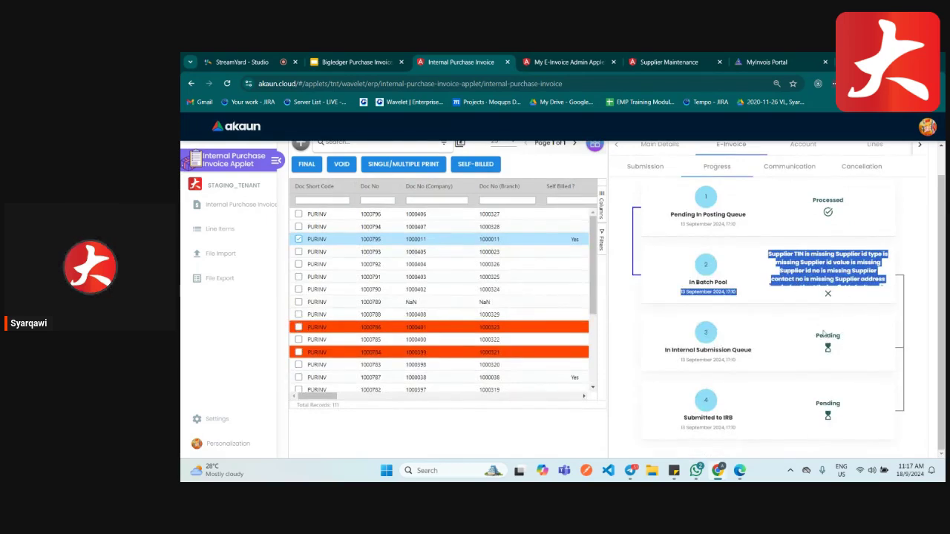
scroll(835, 347, up, 1)
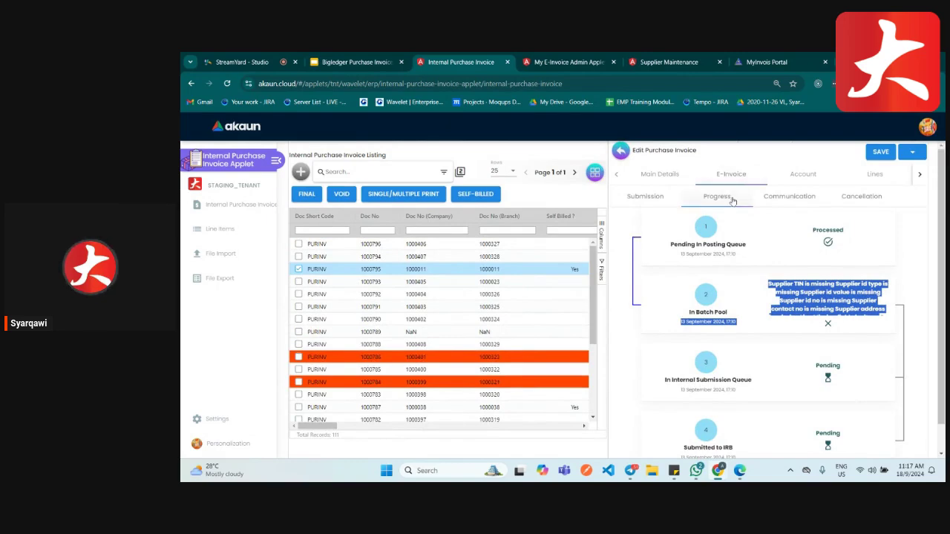
click(875, 175)
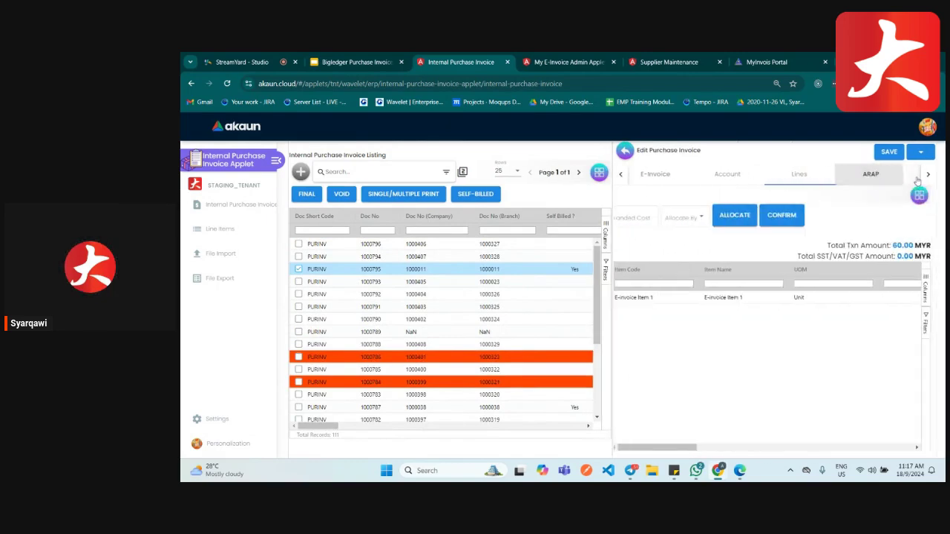
click(917, 179)
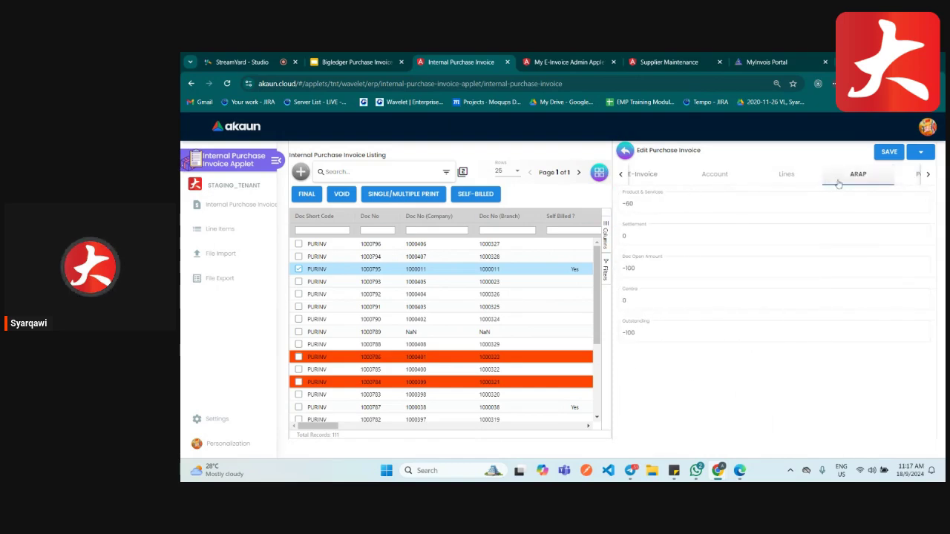
click(635, 206)
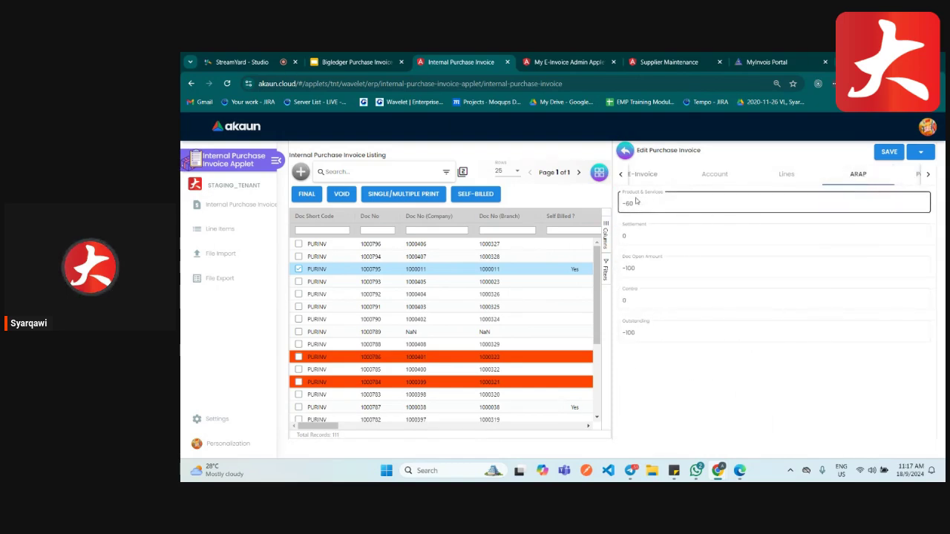
double_click(629, 203)
click(639, 269)
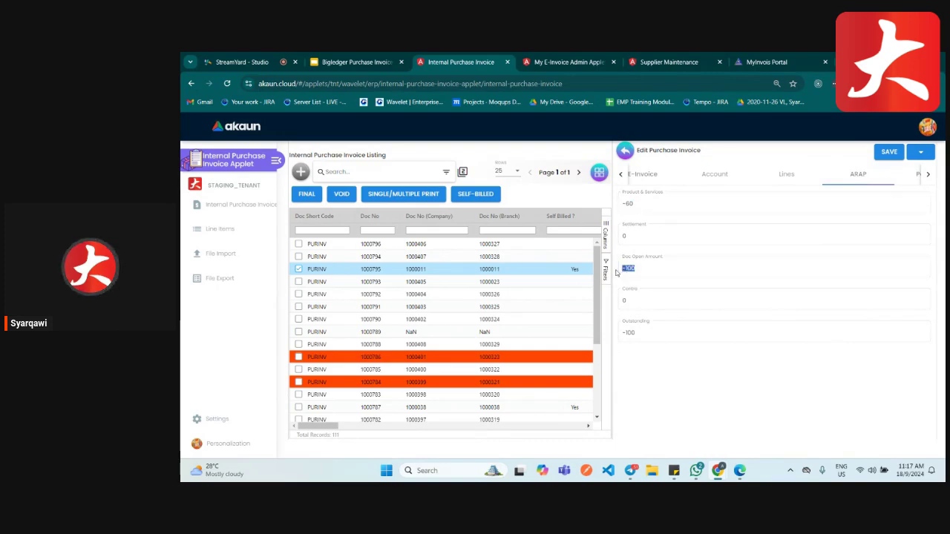
double_click(622, 336)
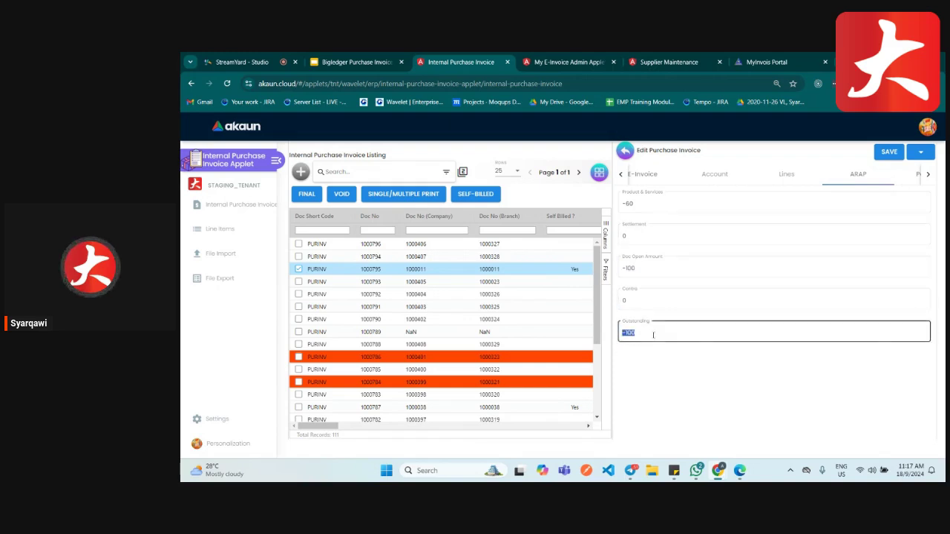
- Check the invoice's payment and department header details, then its posting statuses
click(913, 181)
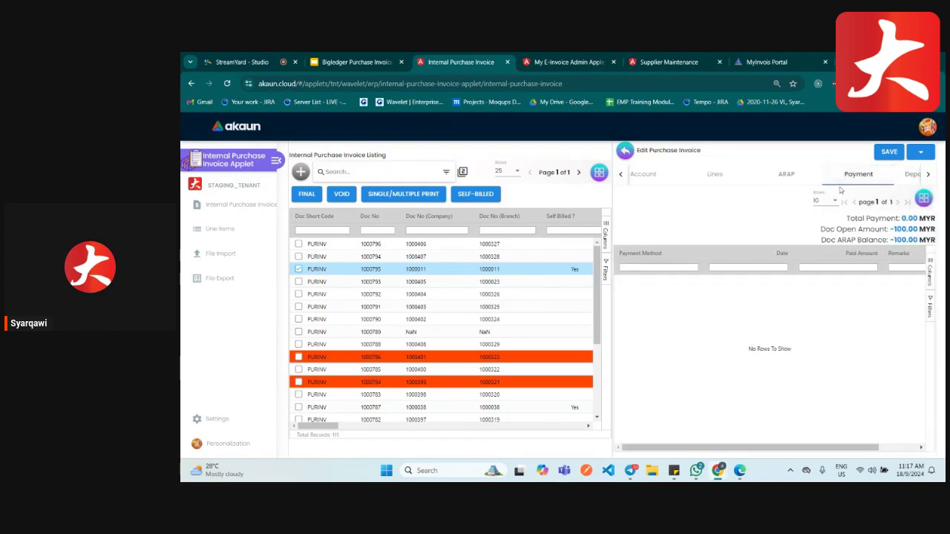
click(898, 181)
click(921, 175)
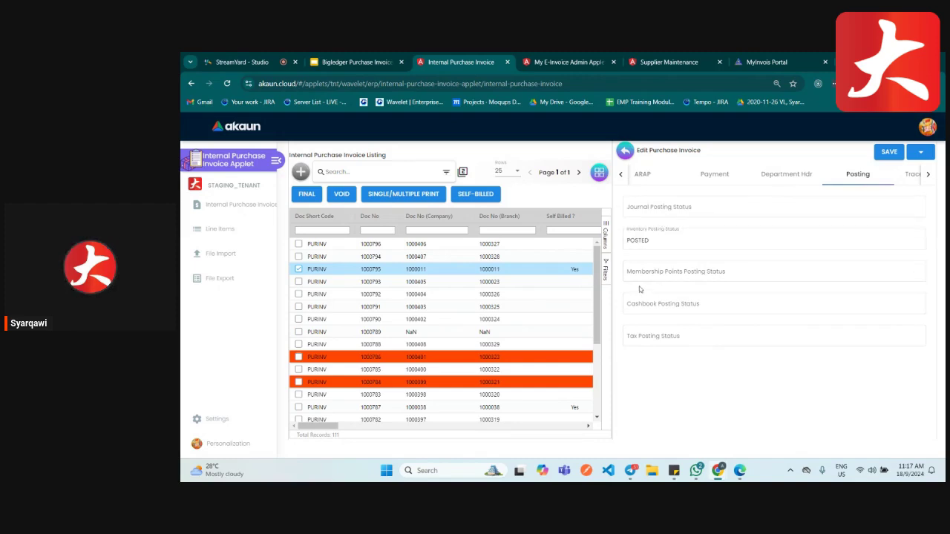
- Check invoice 1000795's traced journal, cashbook and points transactions, all empty
click(907, 178)
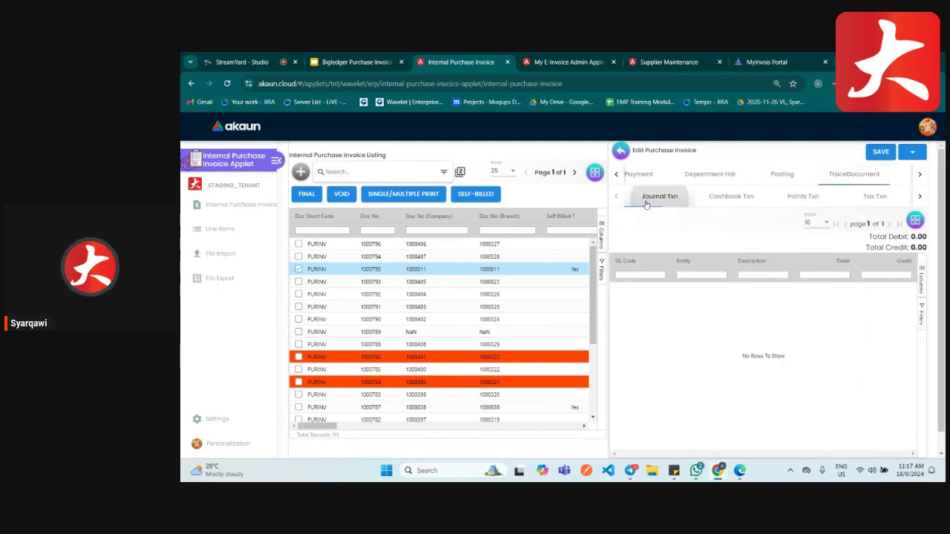
click(731, 198)
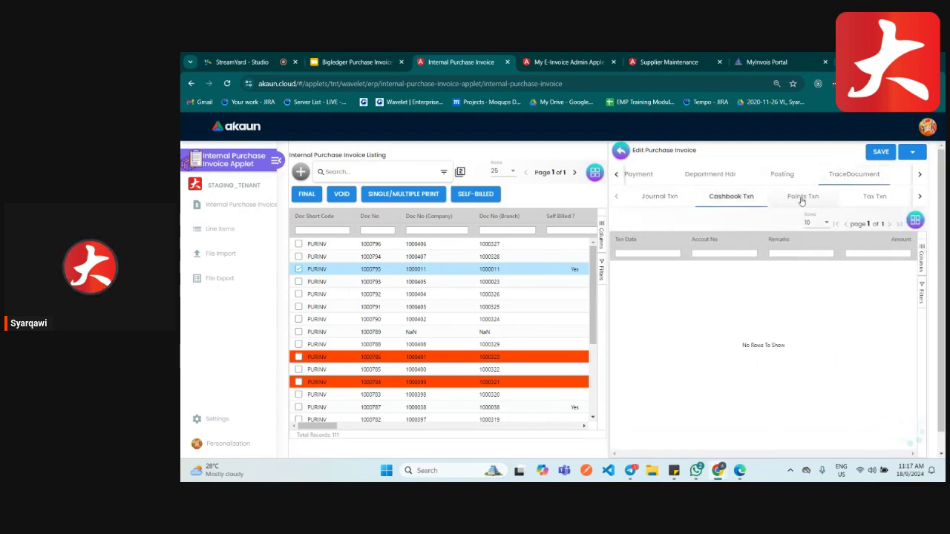
click(649, 197)
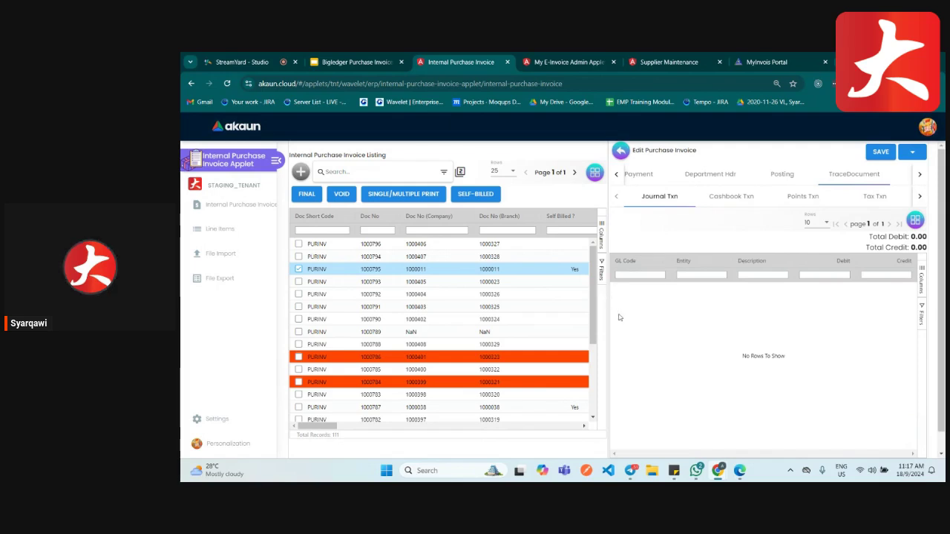
click(733, 197)
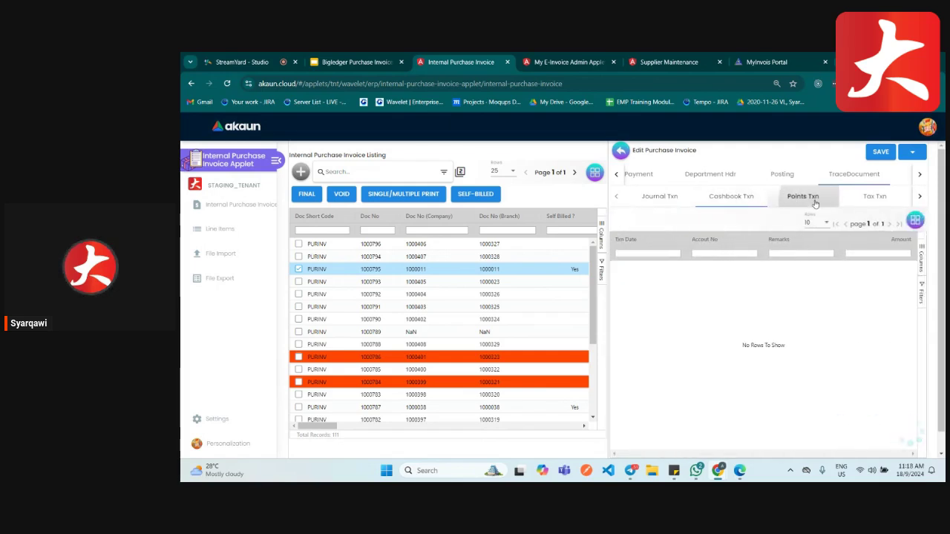
click(801, 196)
- View the empty attachments and the PDF export options with printable format Zain_test
click(920, 177)
click(921, 176)
click(921, 177)
click(920, 177)
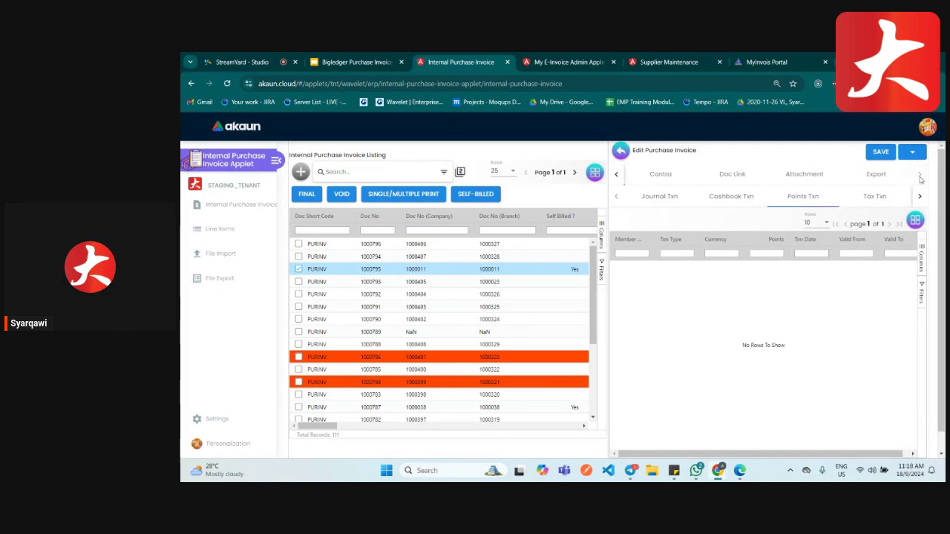
click(803, 173)
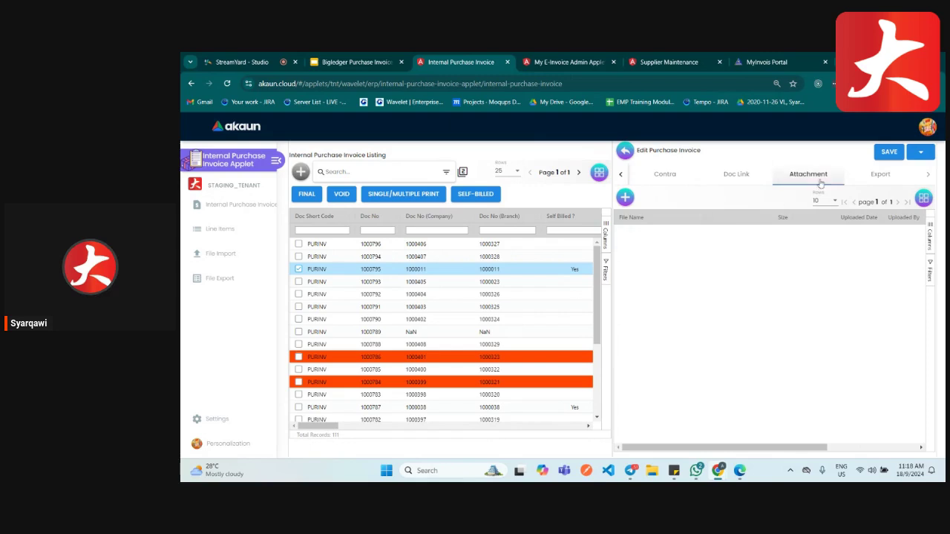
click(880, 174)
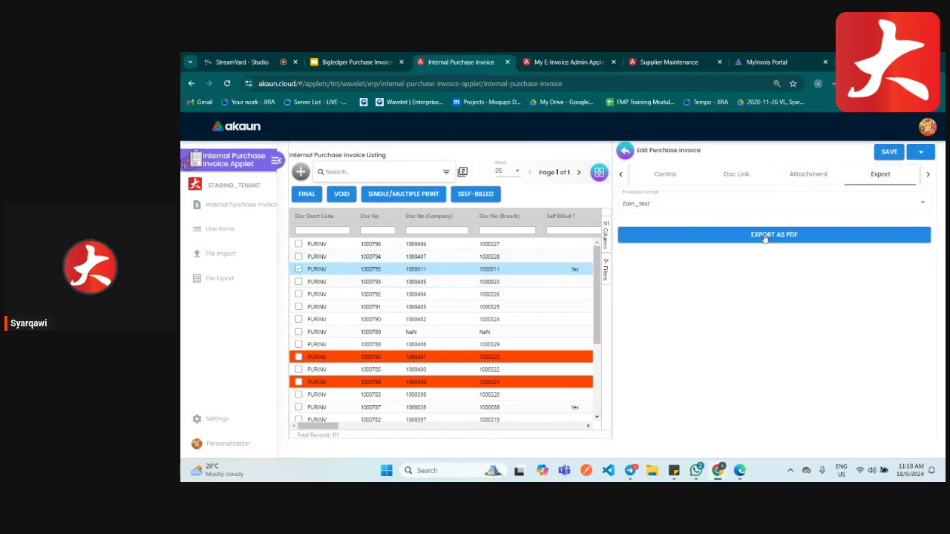
- Export invoice 1000795 as a PDF and view the downloaded file
click(765, 236)
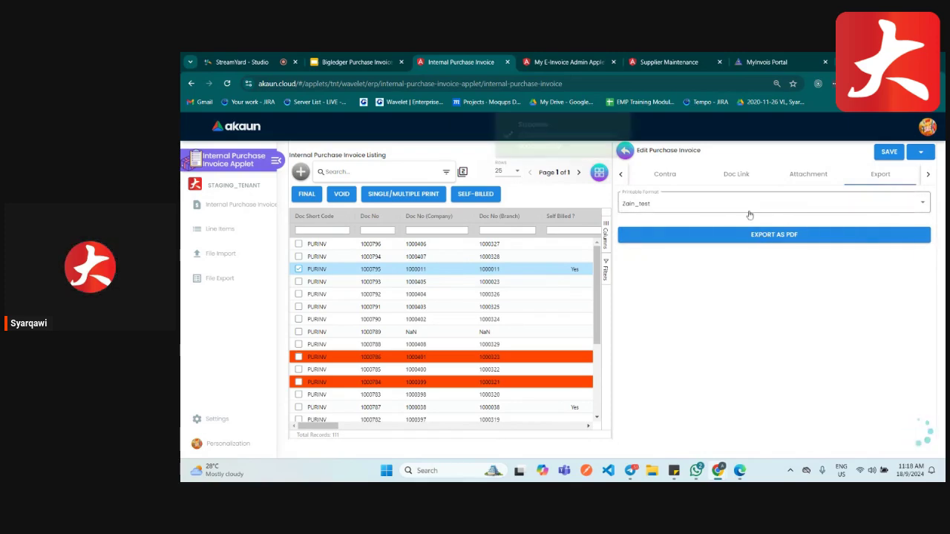
click(815, 119)
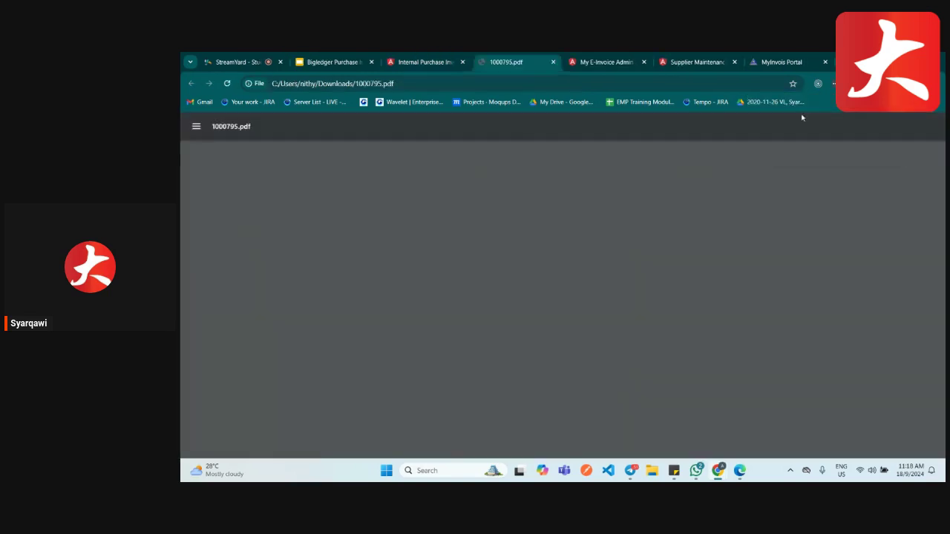
click(424, 62)
- Return to the invoice's Main Details and check the empty Reference and Remarks fields
click(928, 178)
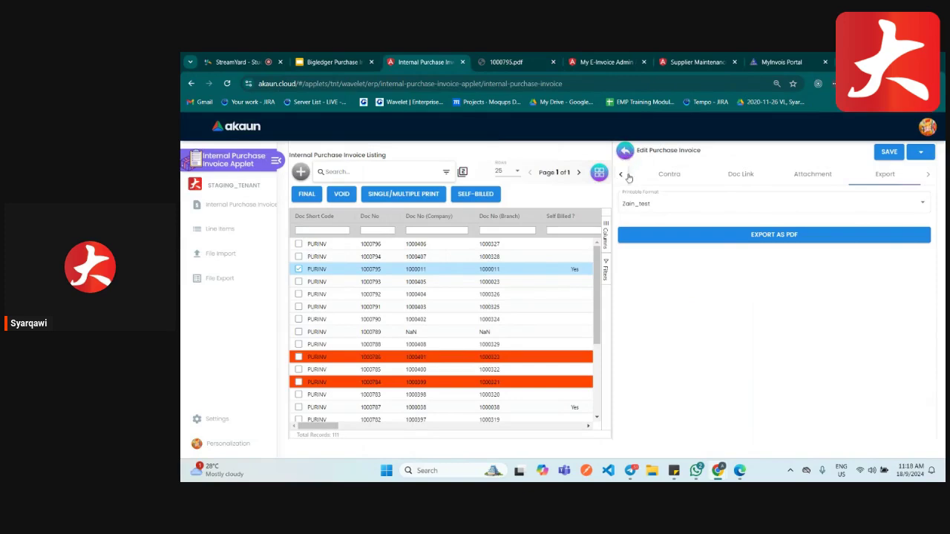
click(628, 176)
click(625, 176)
click(622, 178)
click(619, 178)
click(663, 175)
scroll(727, 378, down, 3)
scroll(727, 379, down, 5)
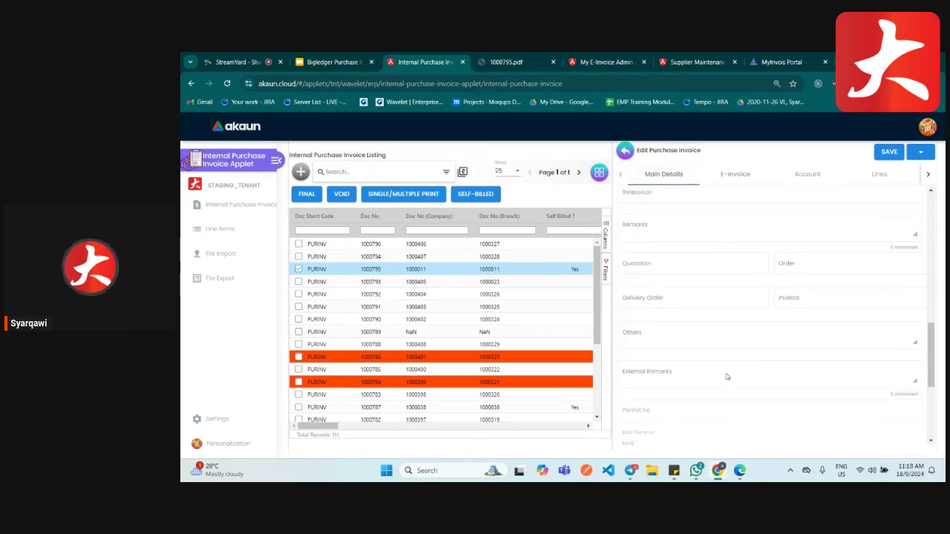
click(661, 271)
click(663, 303)
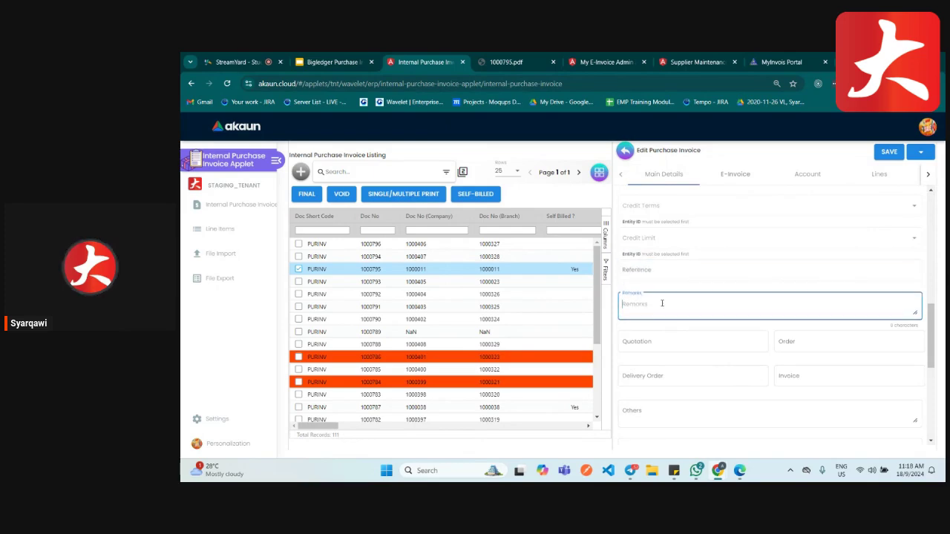
click(663, 272)
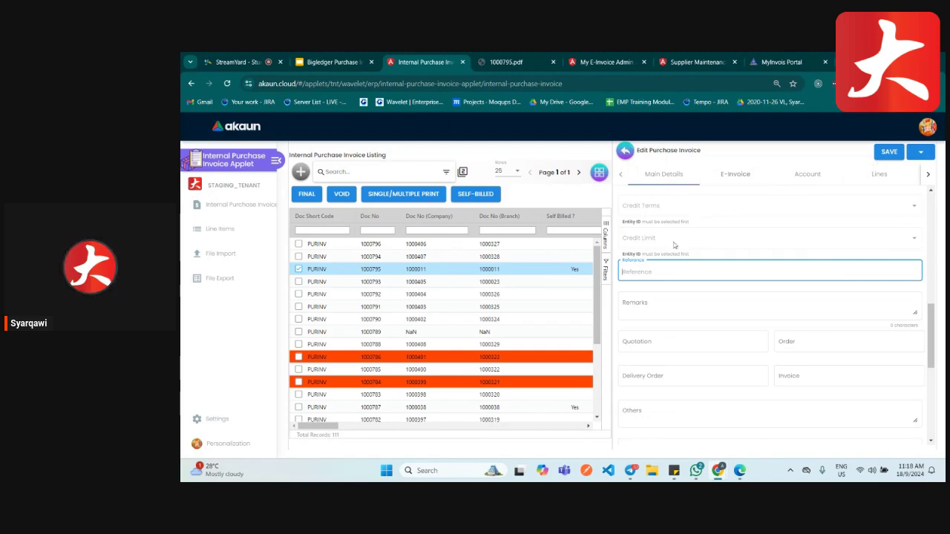
- In the full listing, deselect 1000795, select invoice 1000794 and mark it self-billed
click(624, 153)
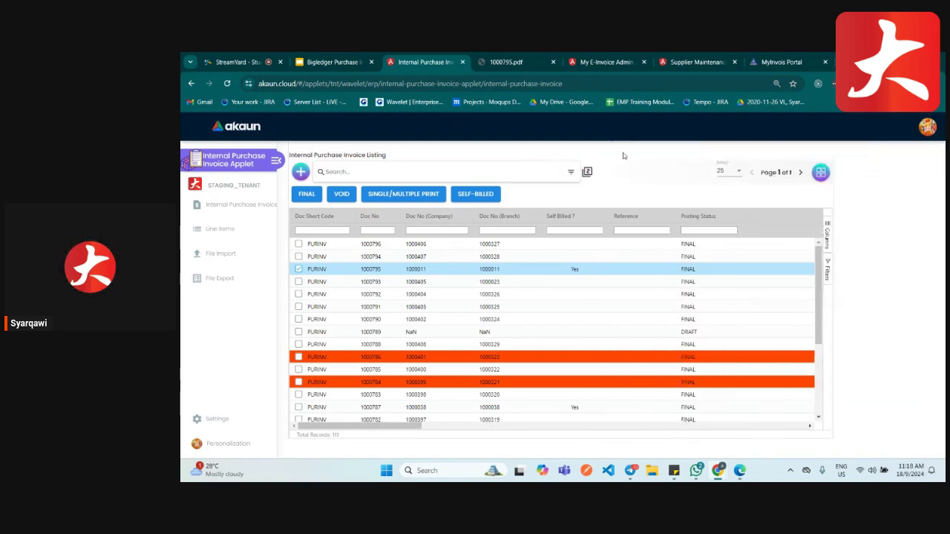
click(298, 269)
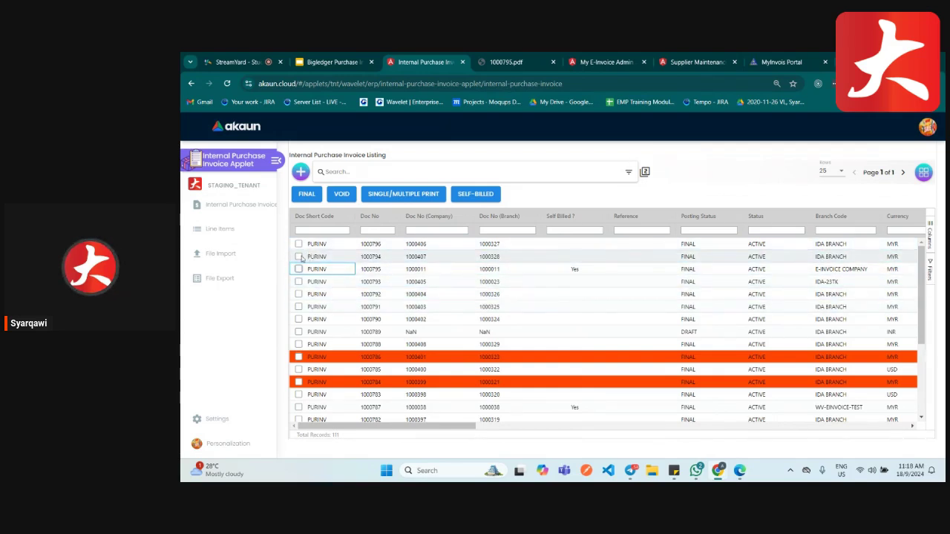
click(298, 257)
click(481, 199)
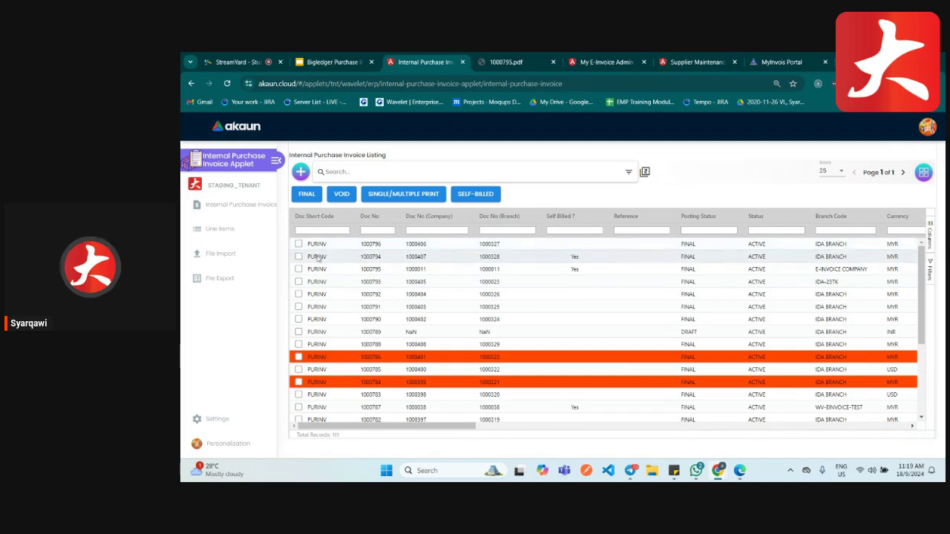
- In My E-Invoice Admin, open queued invoice 1000794's details in the Posting Queue
click(605, 62)
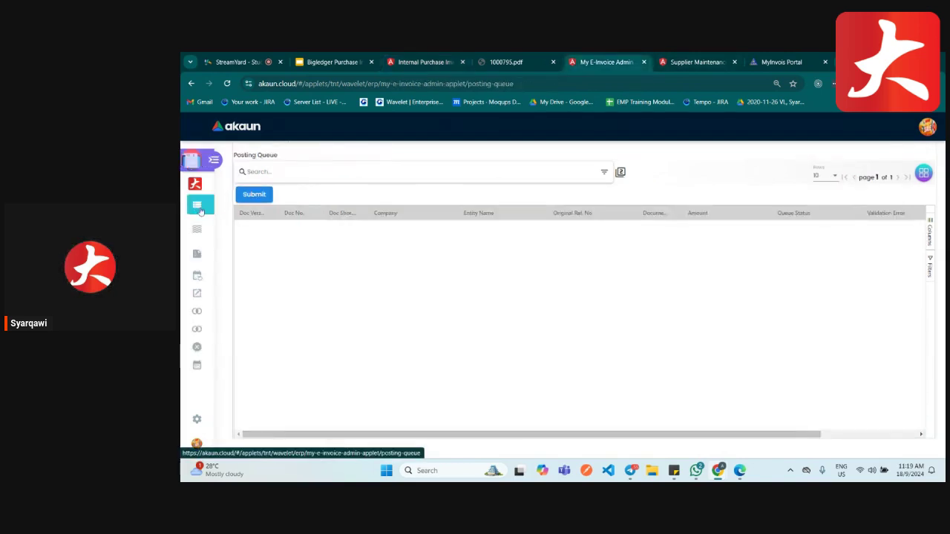
click(197, 230)
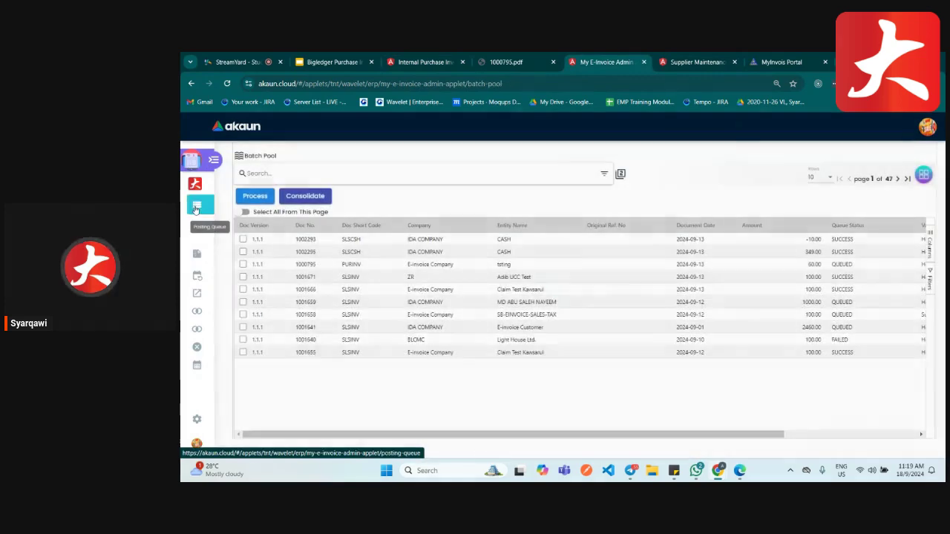
click(195, 207)
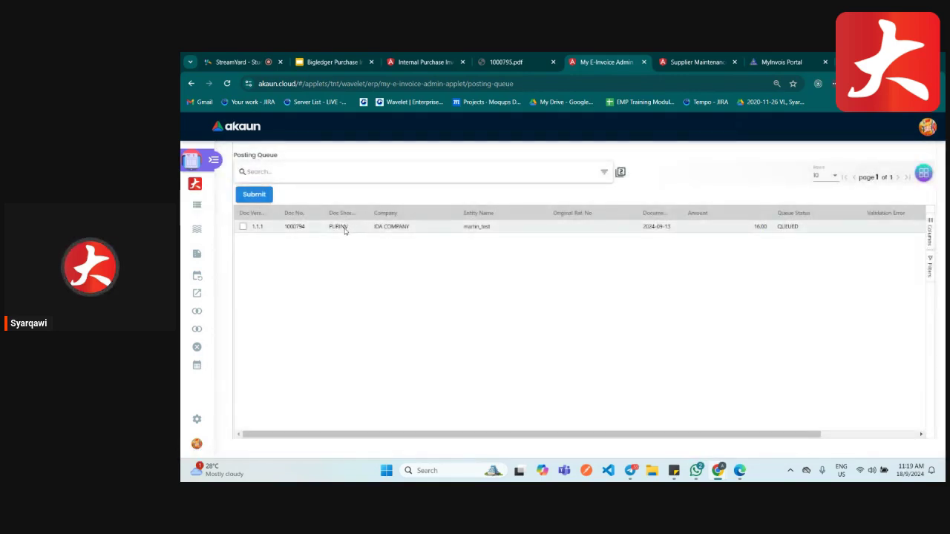
click(788, 227)
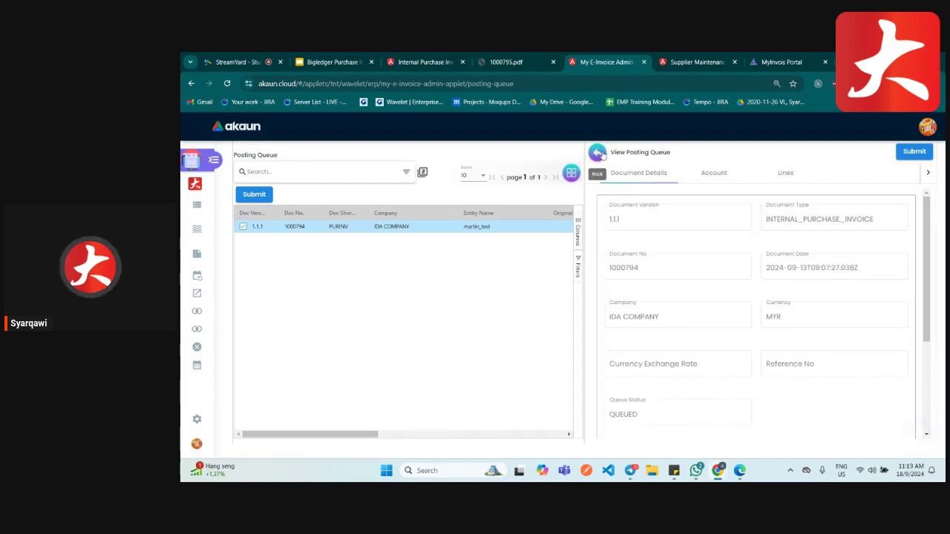
click(600, 153)
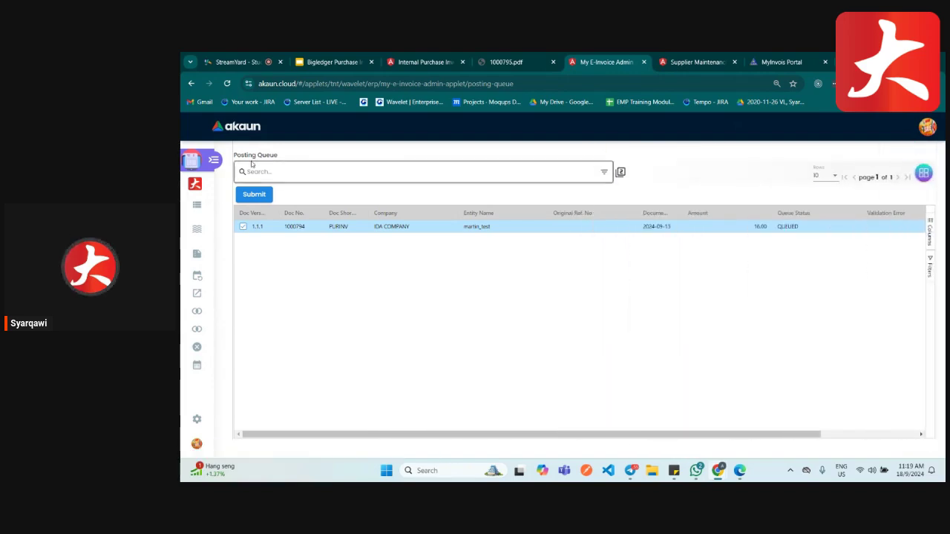
- View the Batch Pool, then go back to the Internal Purchase Invoice applet
click(213, 160)
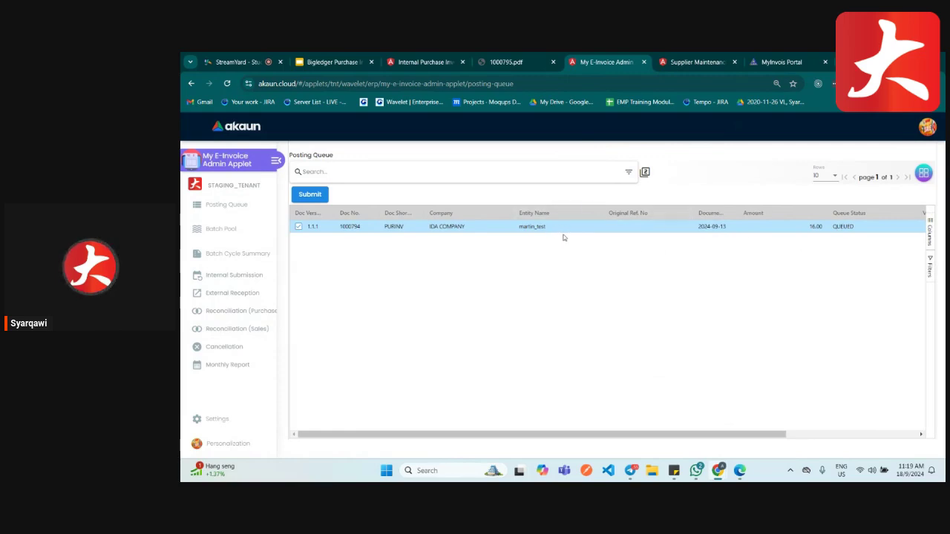
click(230, 231)
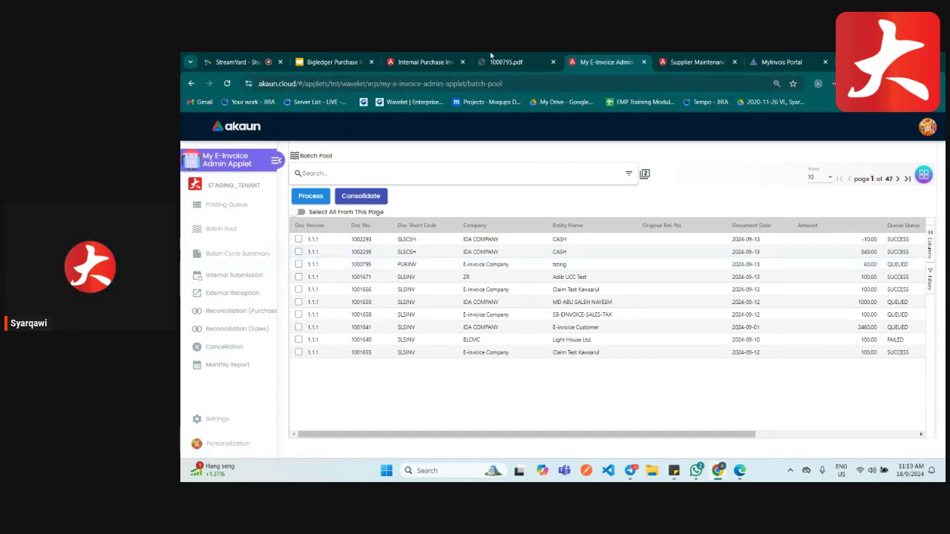
click(429, 61)
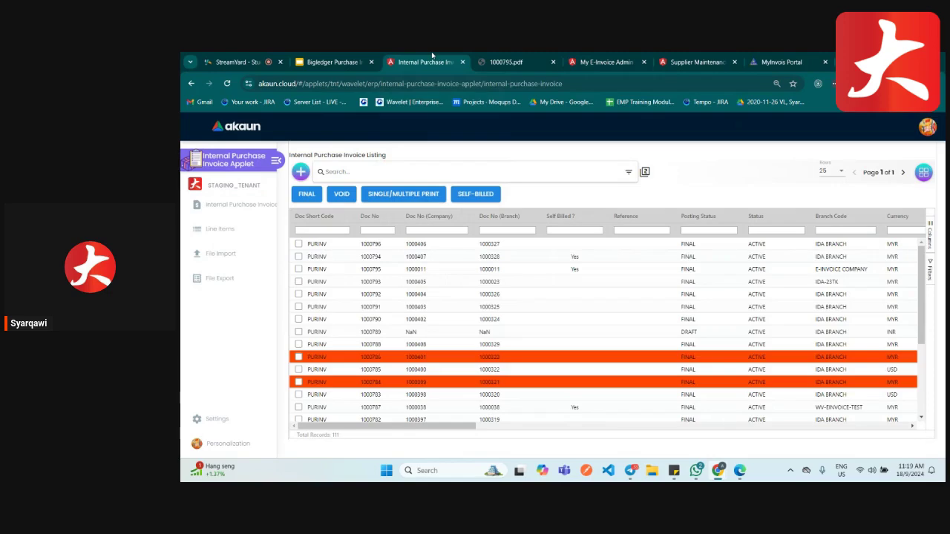
- In MyInvois Portal, open the document type filter and list documents received from suppliers
click(514, 59)
click(780, 62)
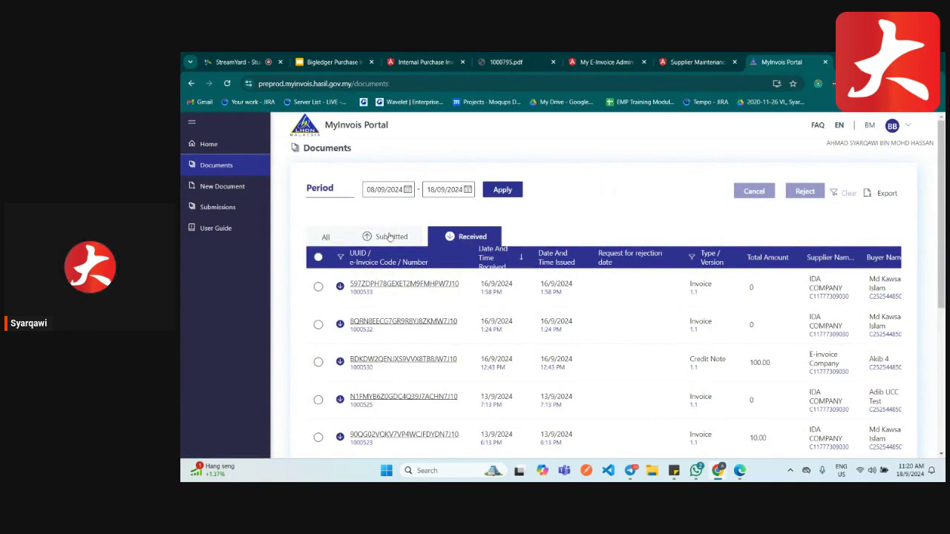
click(389, 236)
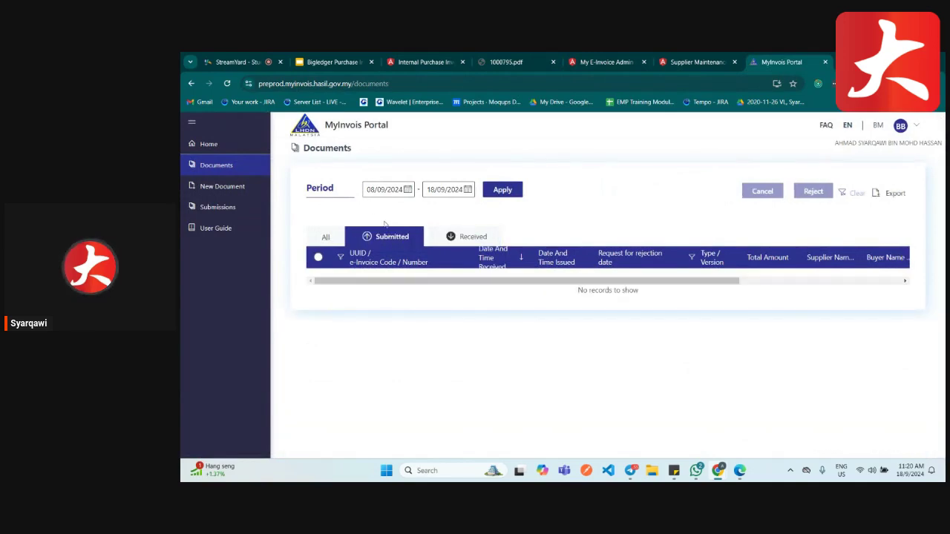
click(692, 259)
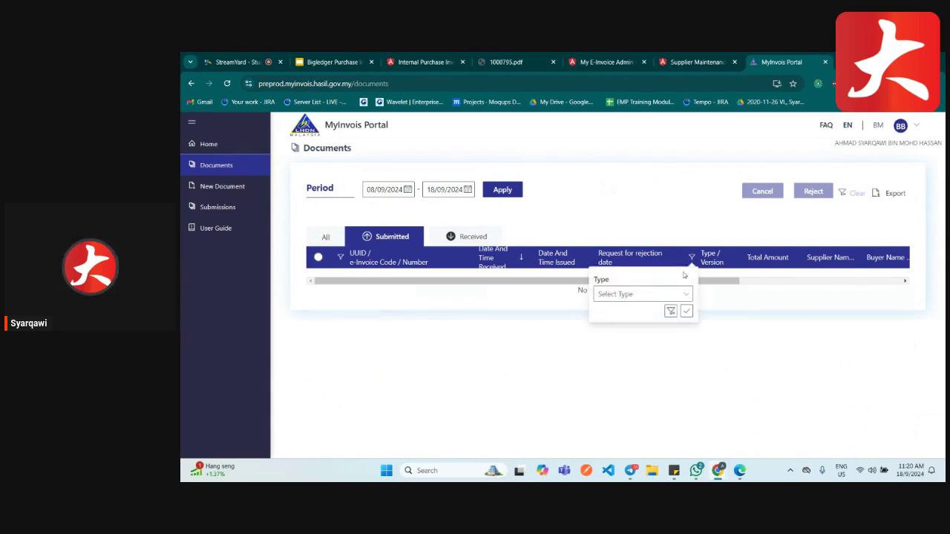
click(662, 294)
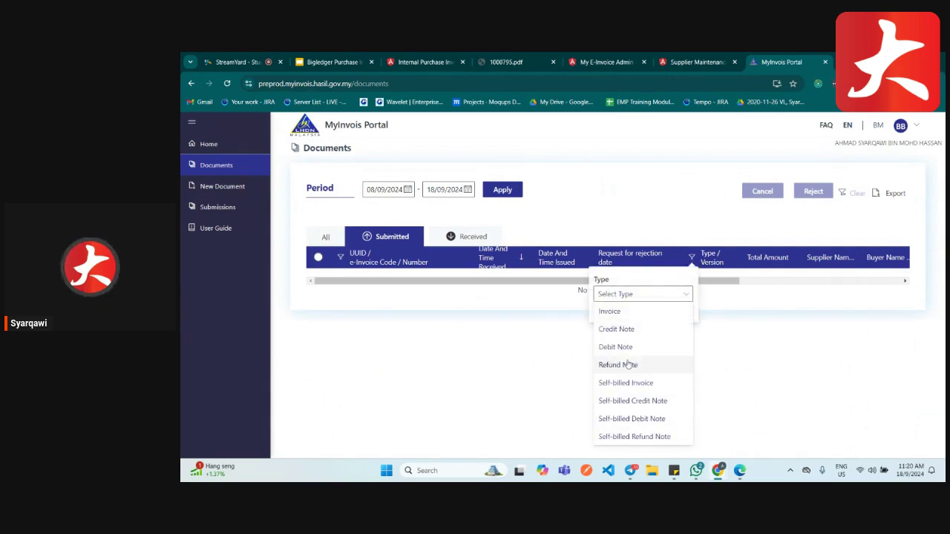
click(469, 238)
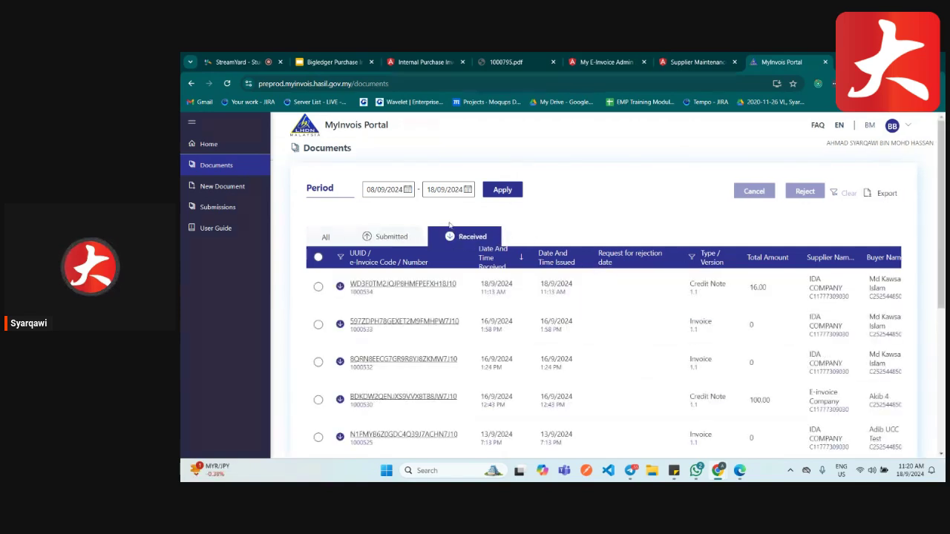
- Close the type filter, scroll the received documents, and return to the purchase invoice listing
click(693, 258)
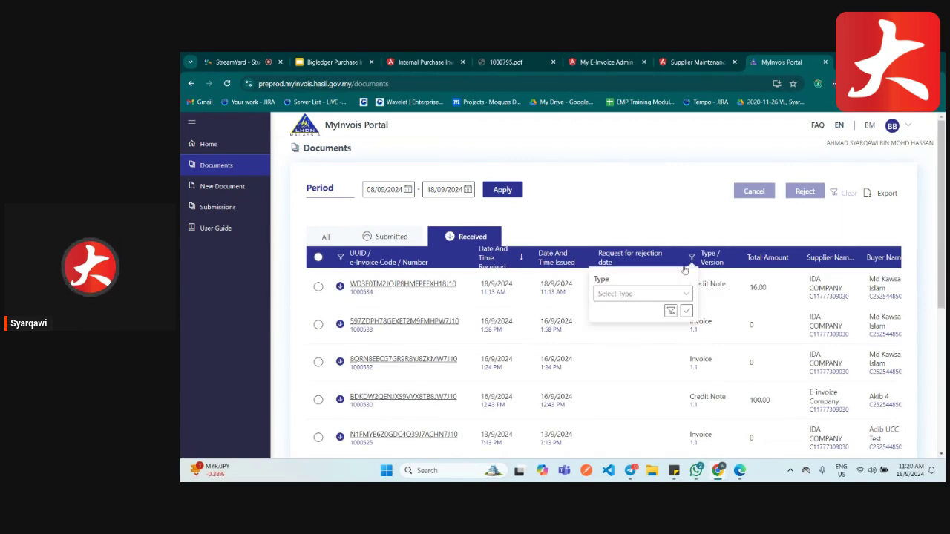
click(638, 294)
scroll(649, 391, down, 1)
scroll(650, 349, down, 1)
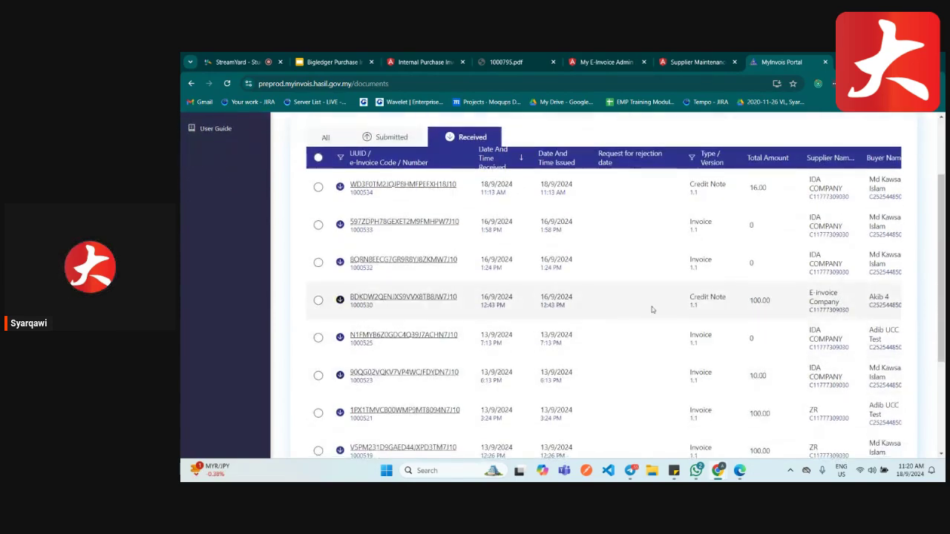
scroll(651, 306, up, 2)
click(420, 61)
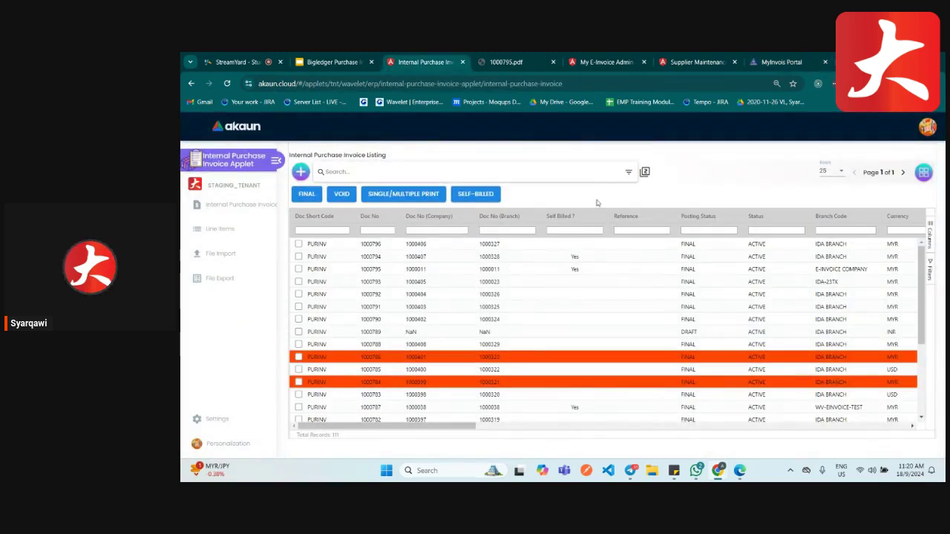
click(233, 230)
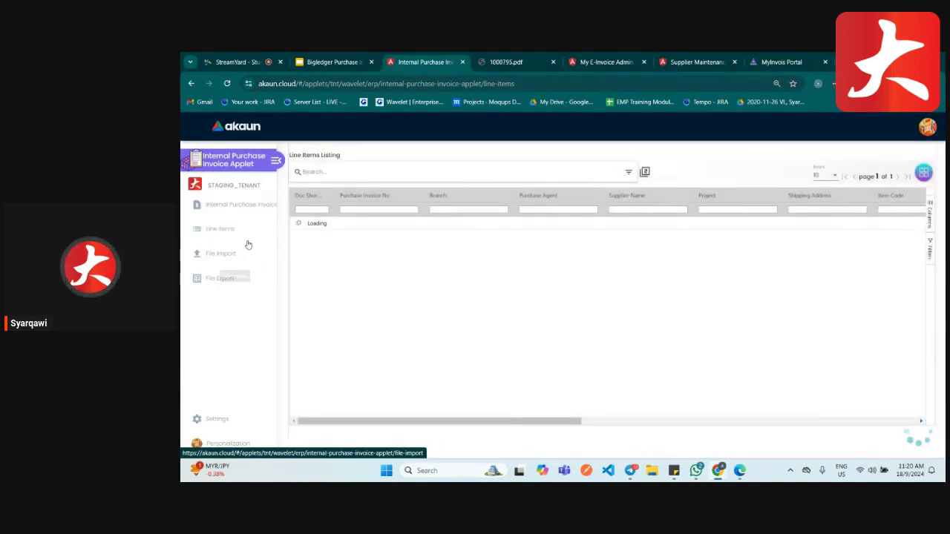
click(219, 257)
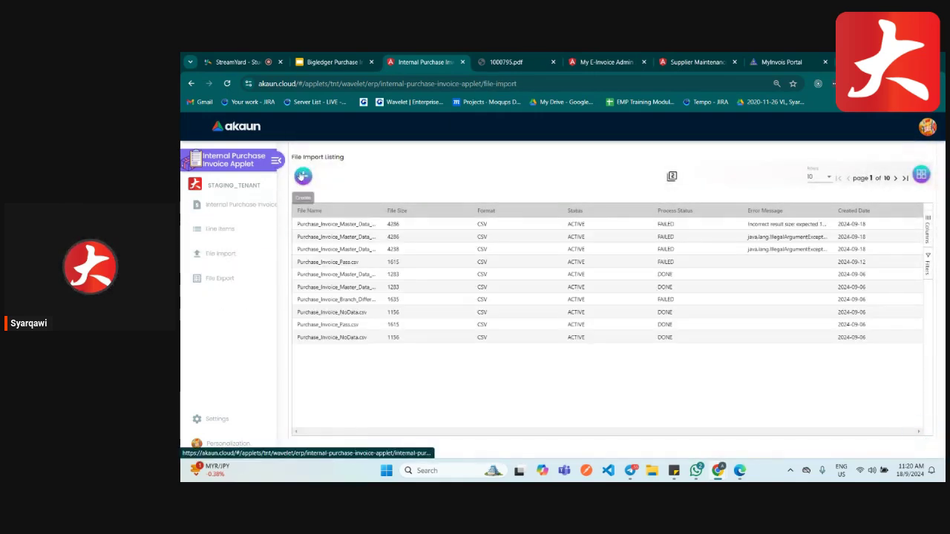
click(304, 177)
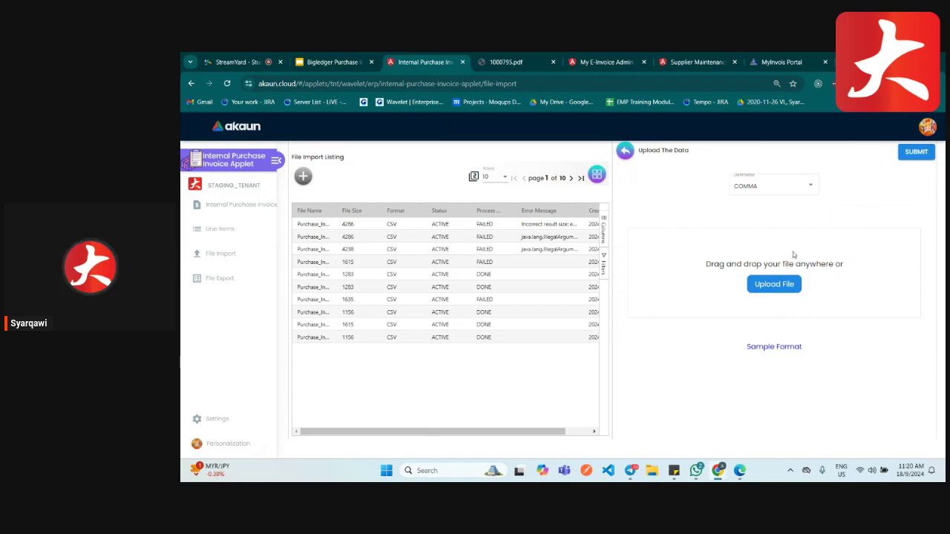
click(625, 150)
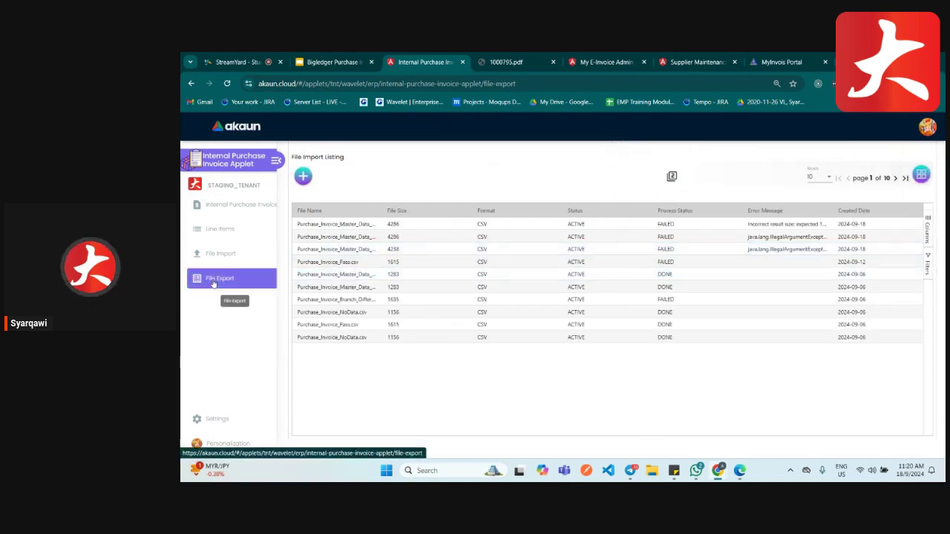
click(212, 280)
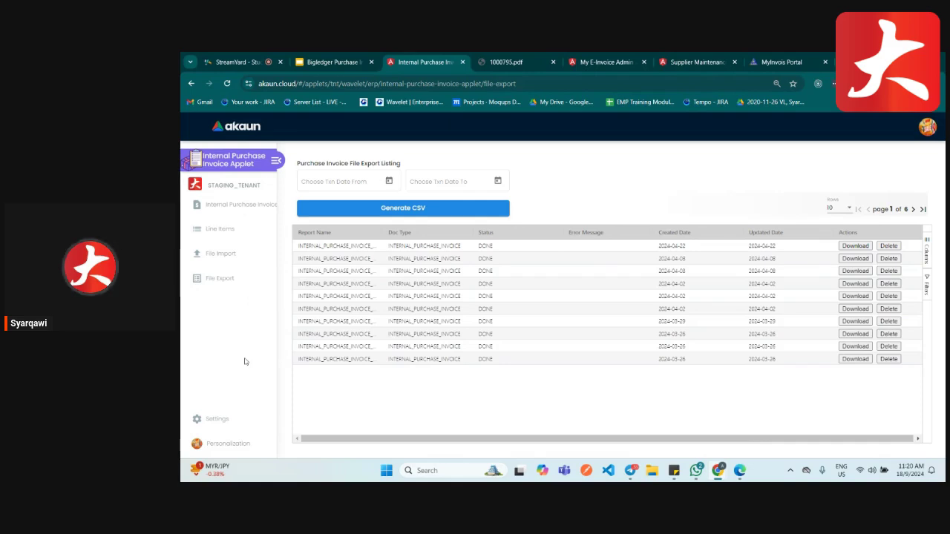
click(238, 205)
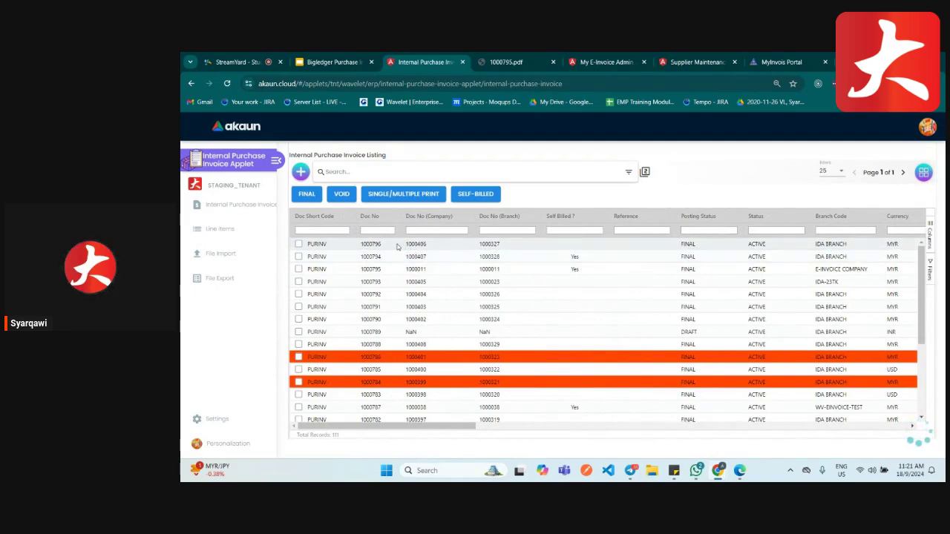
- Browse the Gen Doc Listing, Gen Doc Fields and Line Items Queue Listing application settings
click(223, 420)
click(327, 190)
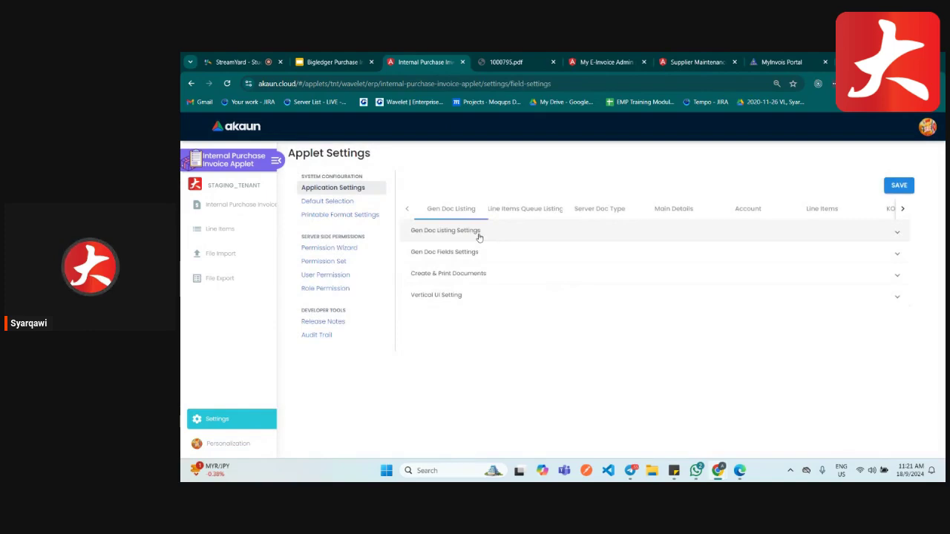
click(480, 236)
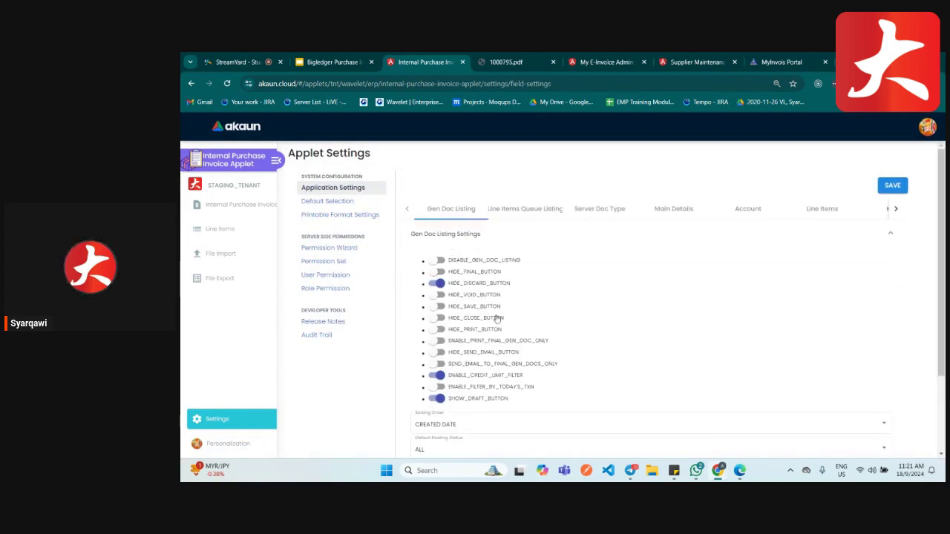
scroll(509, 392, down, 2)
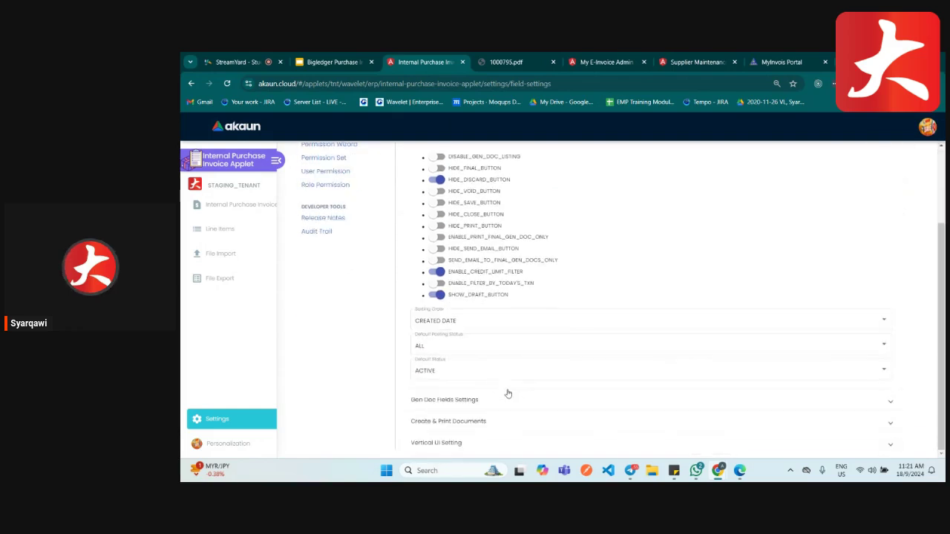
click(450, 400)
scroll(499, 334, down, 3)
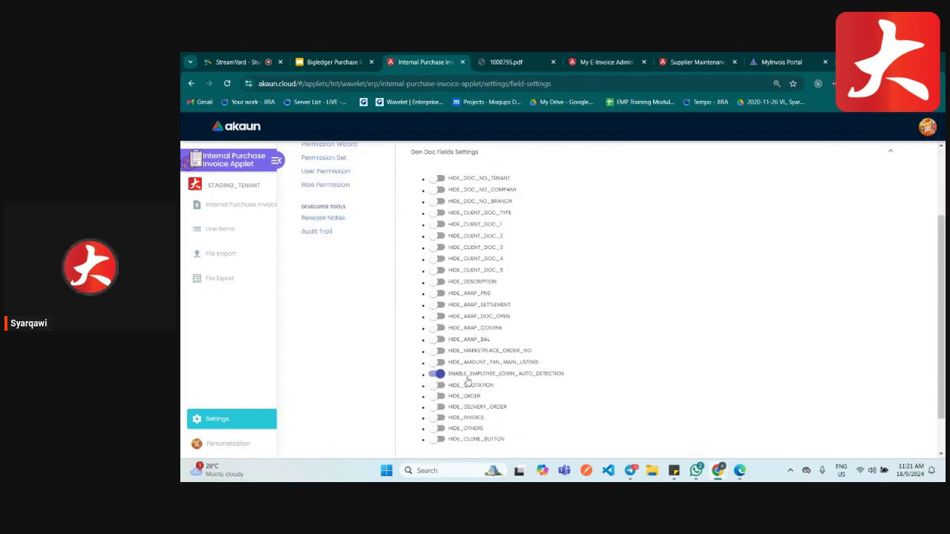
scroll(443, 384, down, 1)
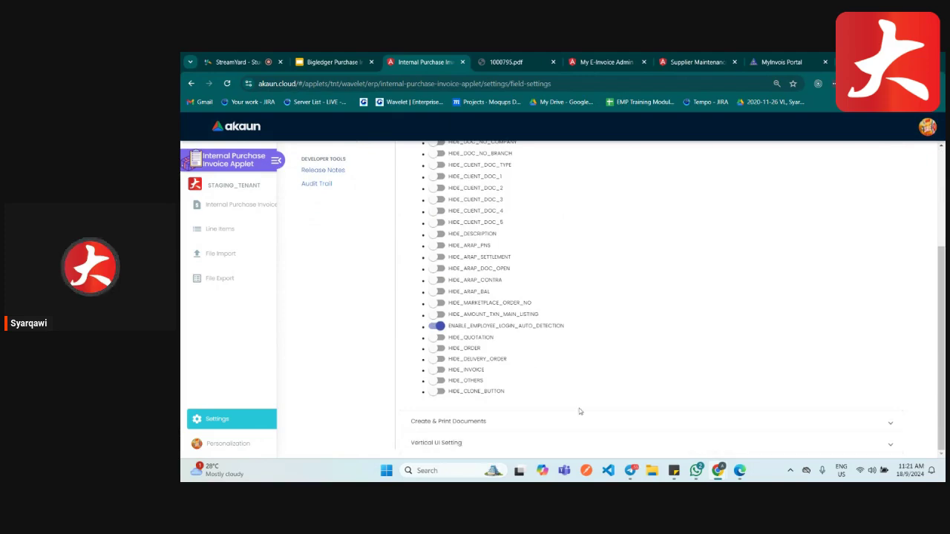
scroll(557, 415, up, 4)
click(529, 210)
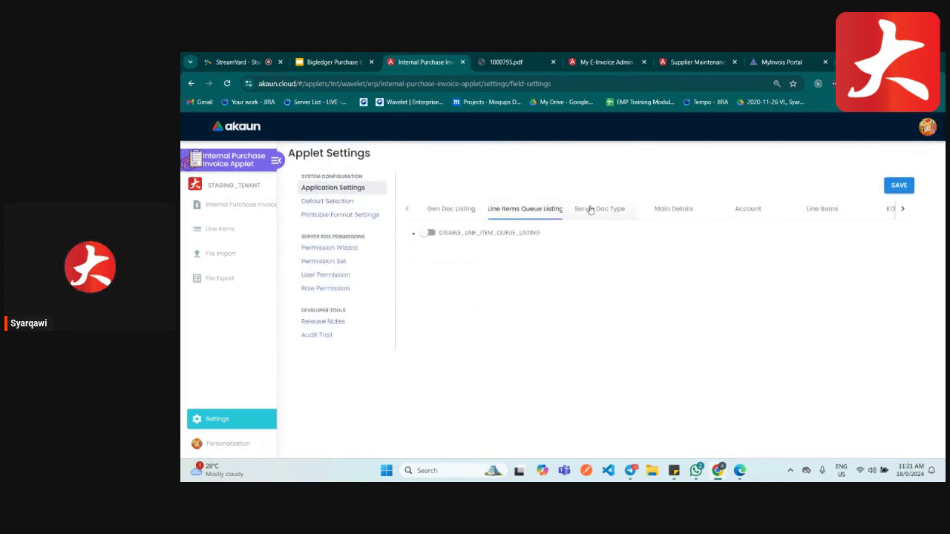
scroll(461, 445, down, 5)
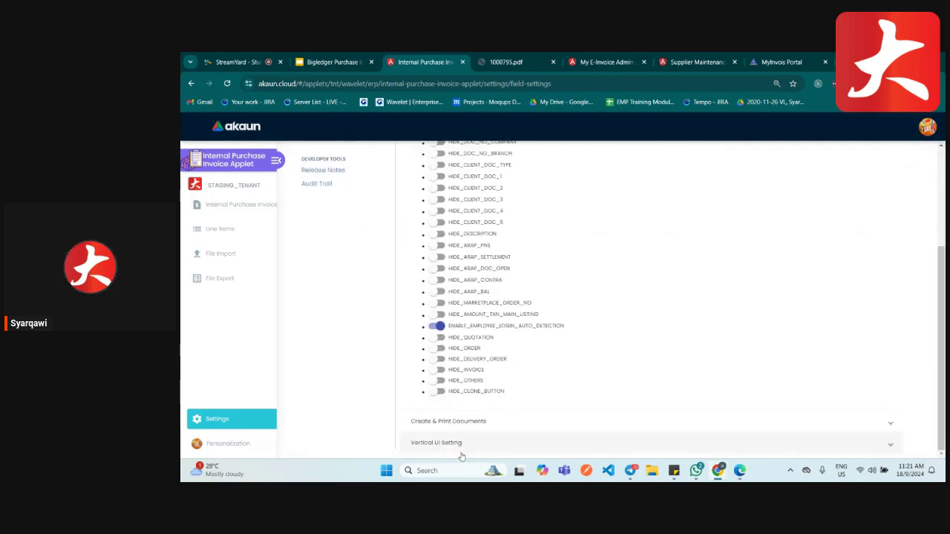
- Enable vertical orientation under Vertical UI Setting, save, and return to the invoice listing
click(445, 443)
click(440, 263)
scroll(440, 265, up, 2)
click(894, 187)
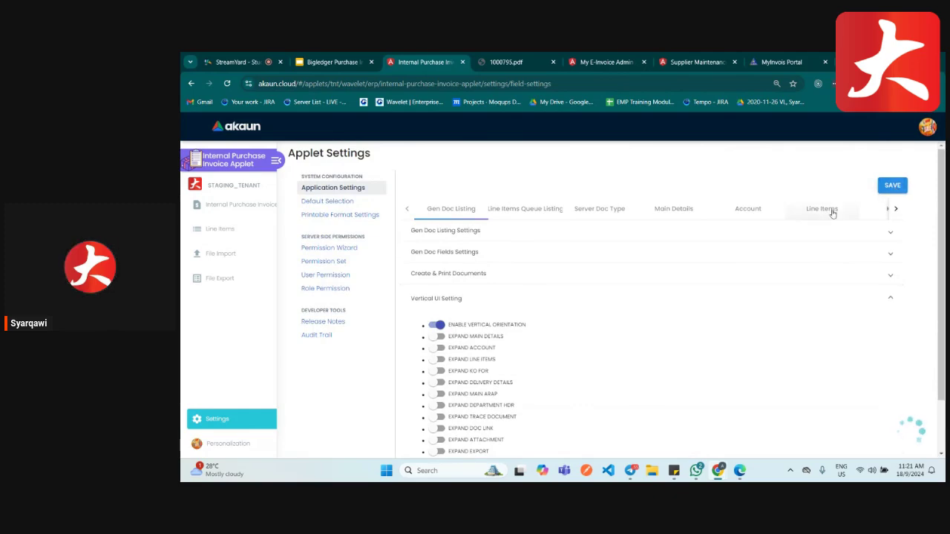
click(245, 205)
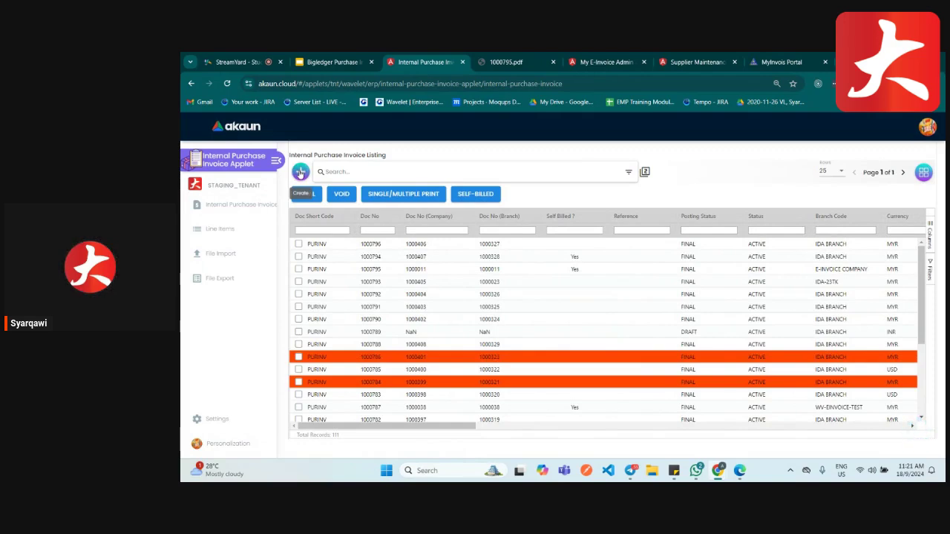
- Open and close a new invoice panel, check Personalization's Item Search Type options, then open Settings
click(300, 173)
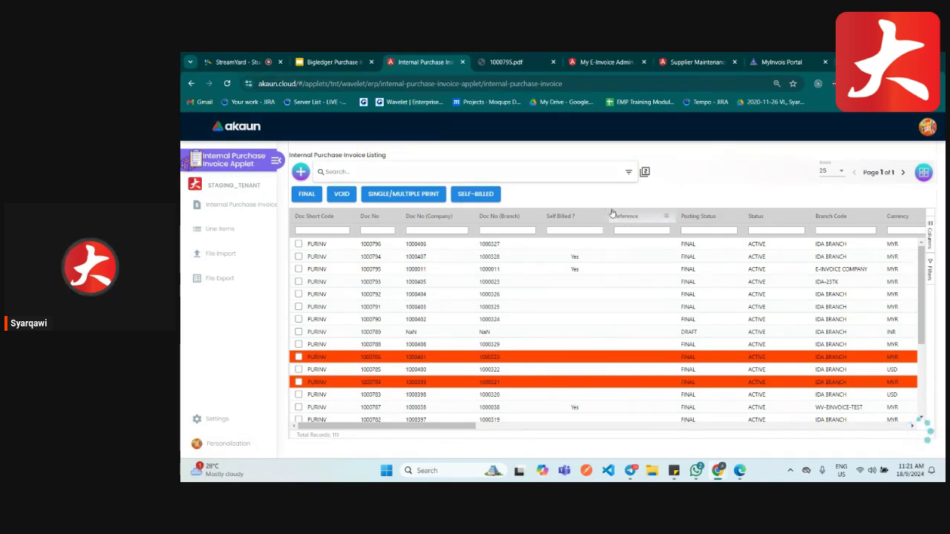
click(625, 151)
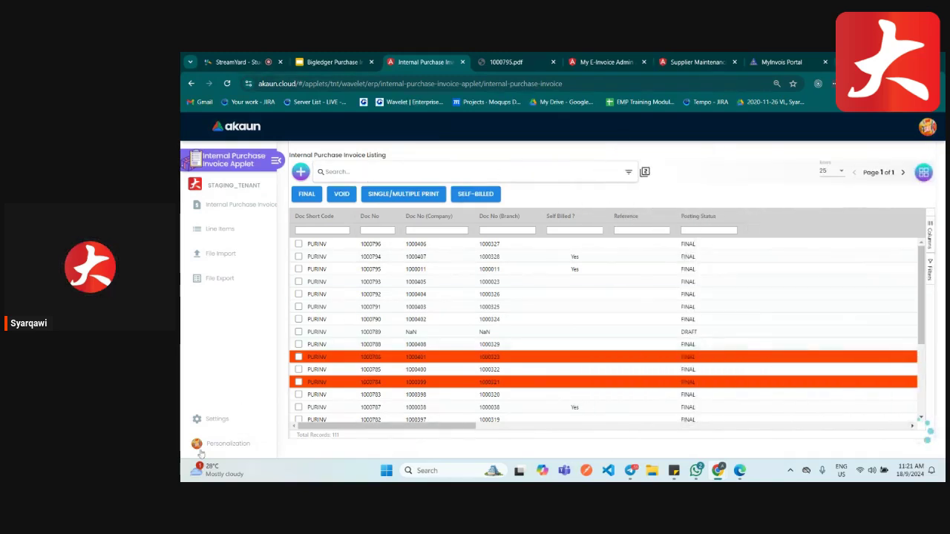
click(214, 447)
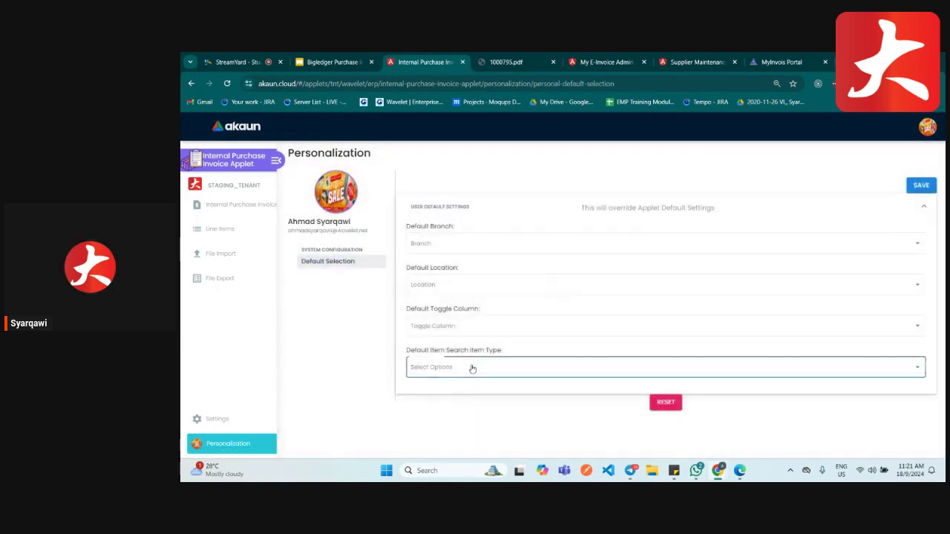
click(470, 367)
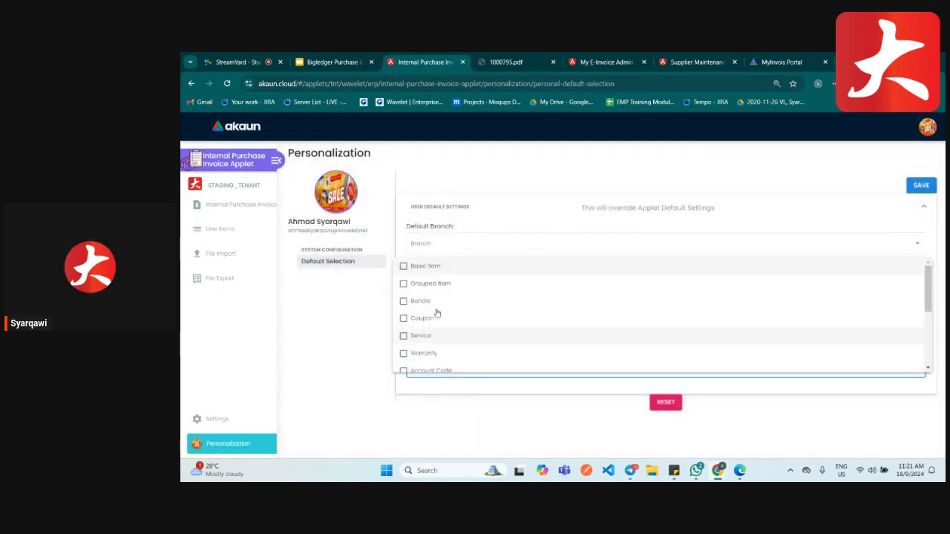
click(461, 372)
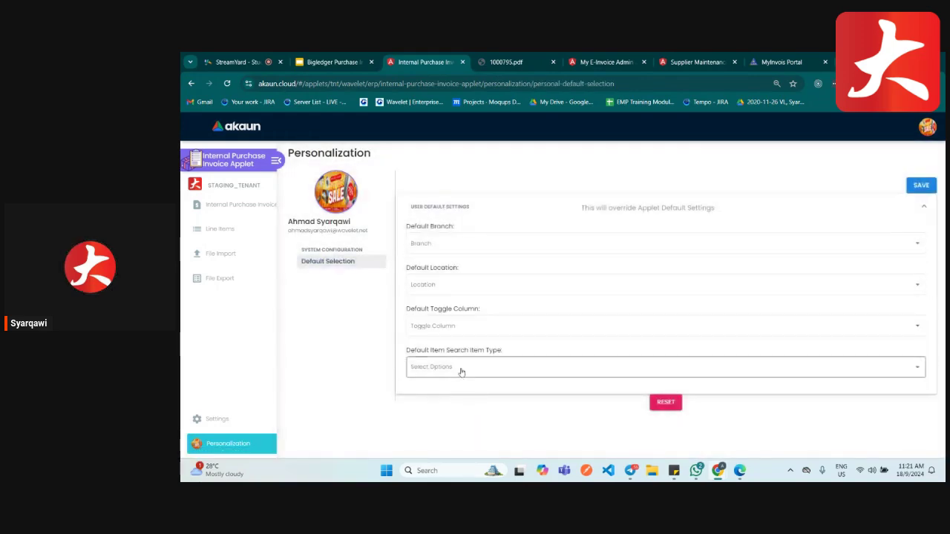
click(221, 427)
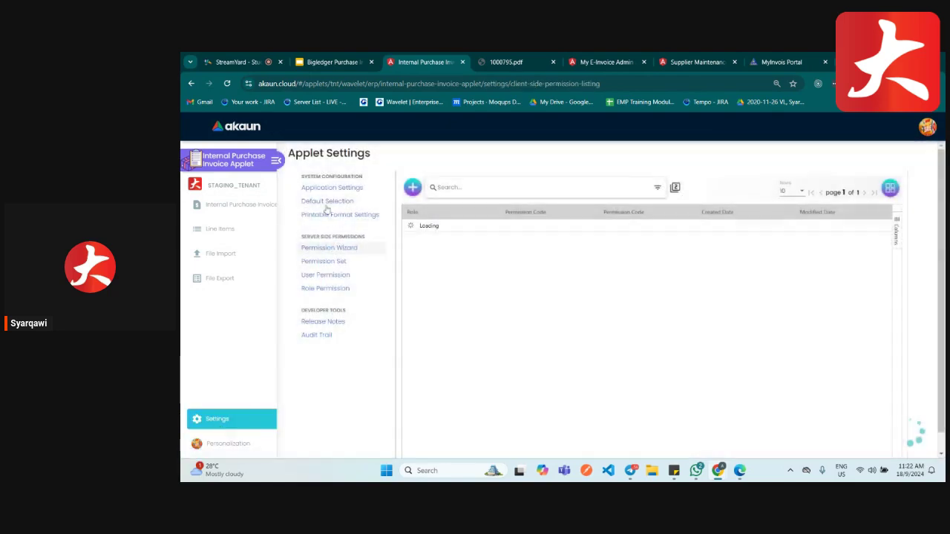
- Re-save the application settings with Vertical UI Setting, then start a new purchase invoice
click(329, 196)
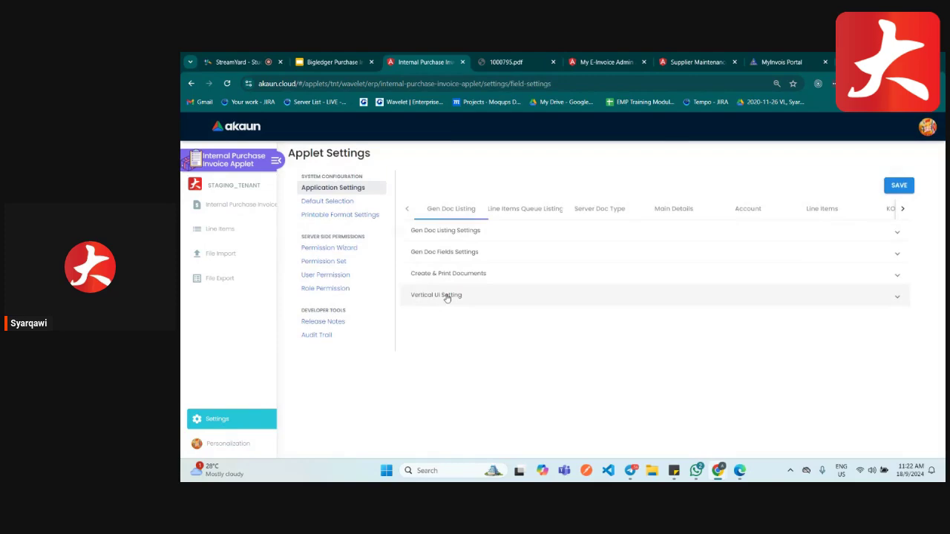
click(446, 297)
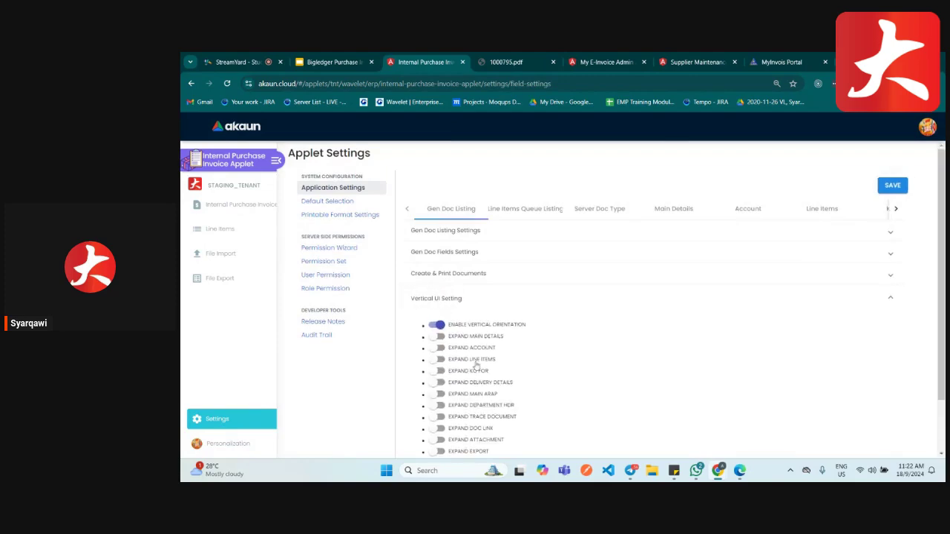
scroll(477, 364, down, 1)
scroll(893, 237, up, 1)
click(892, 185)
click(230, 205)
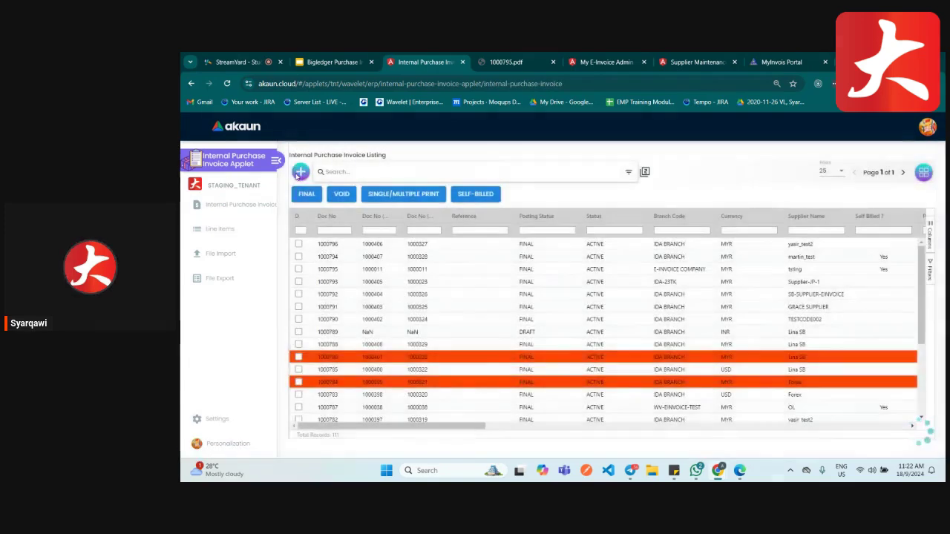
click(300, 172)
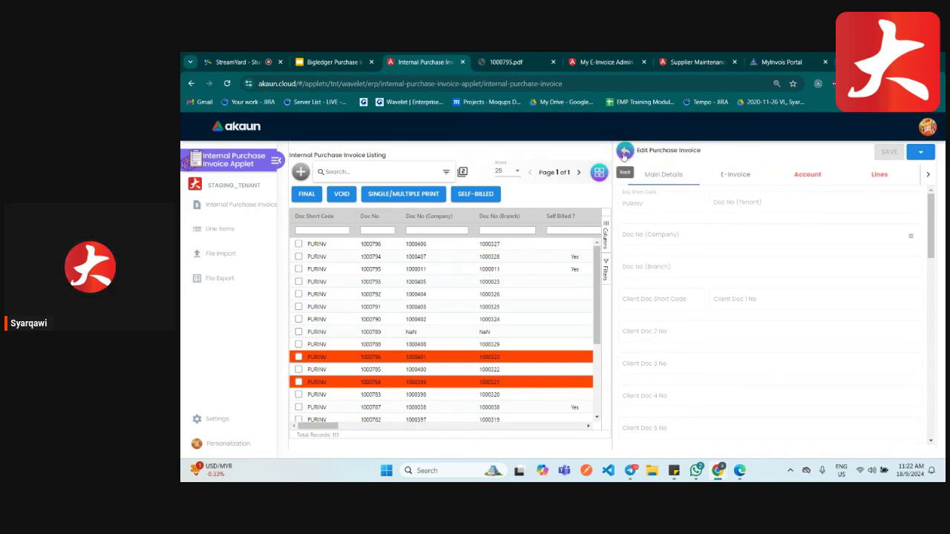
- Discard the blank invoice, view the KO For application settings, and return to the full listing
click(623, 153)
click(215, 418)
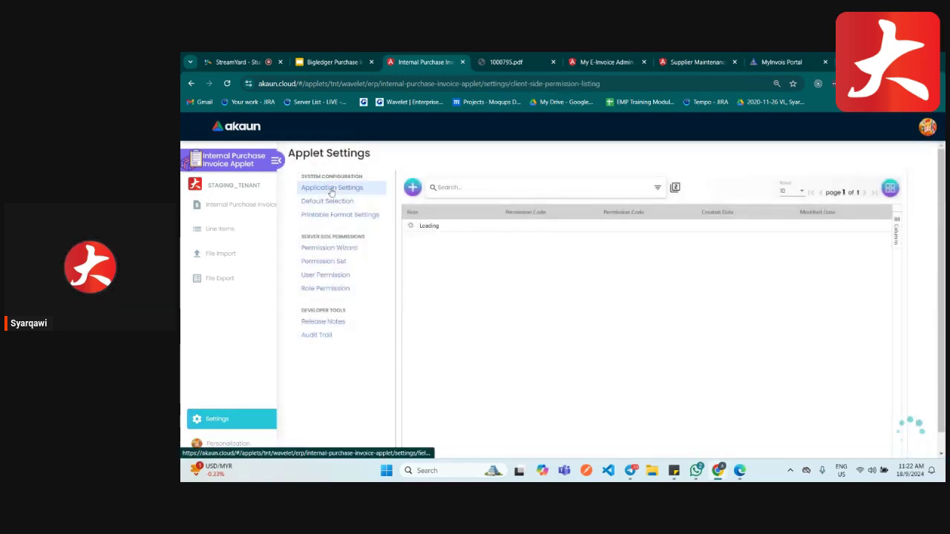
click(333, 187)
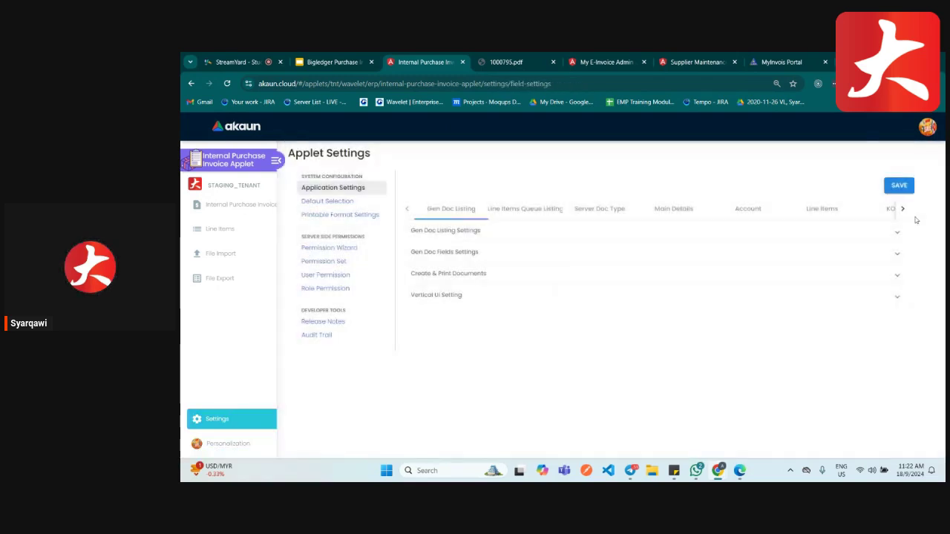
click(885, 208)
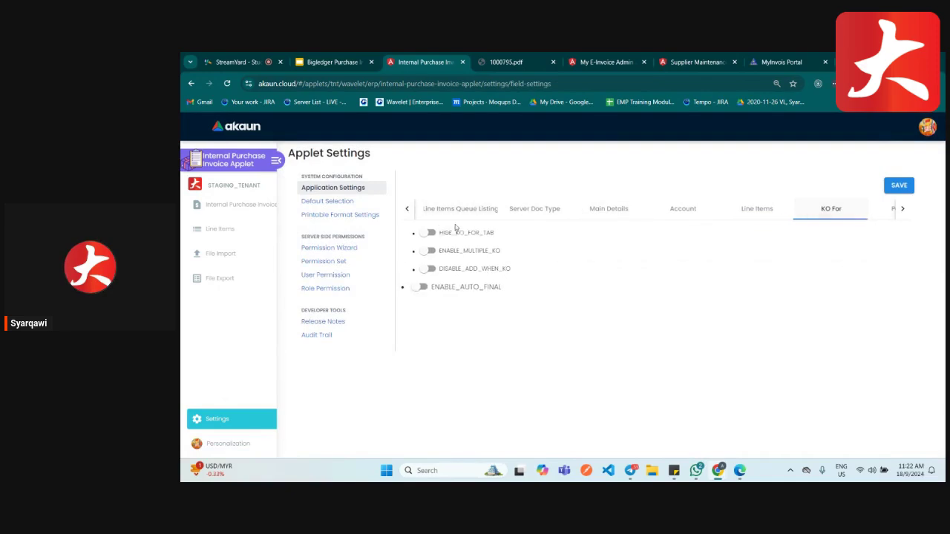
click(215, 205)
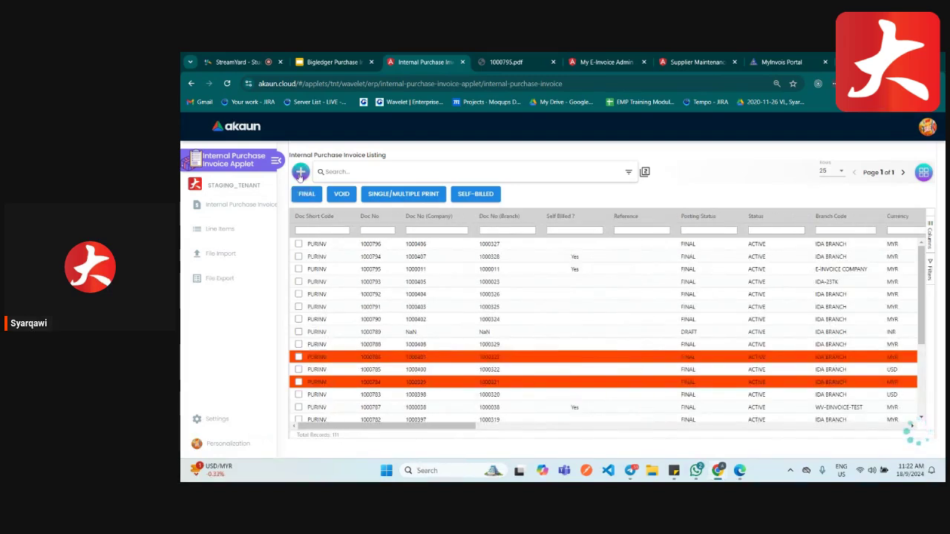
- Create a new purchase invoice and look through its Main Details and Lines sections
click(927, 175)
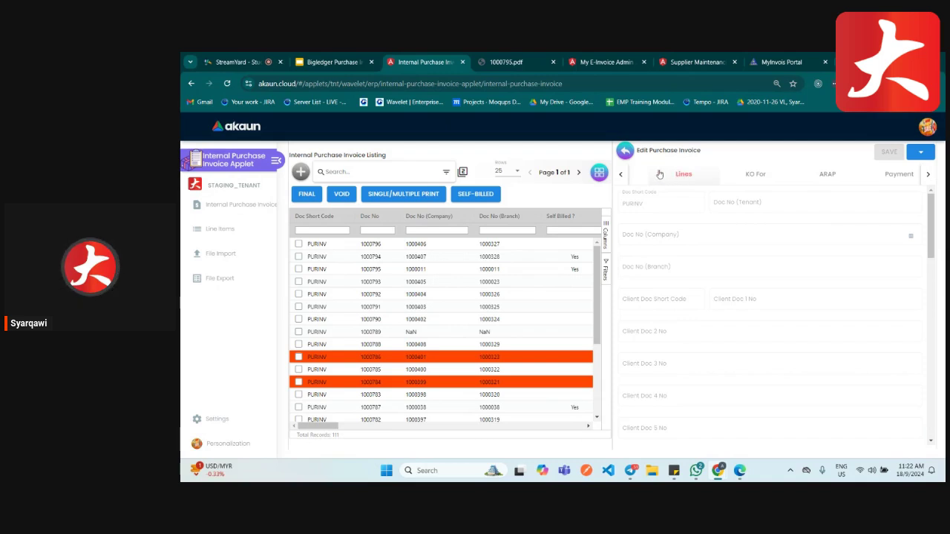
click(620, 175)
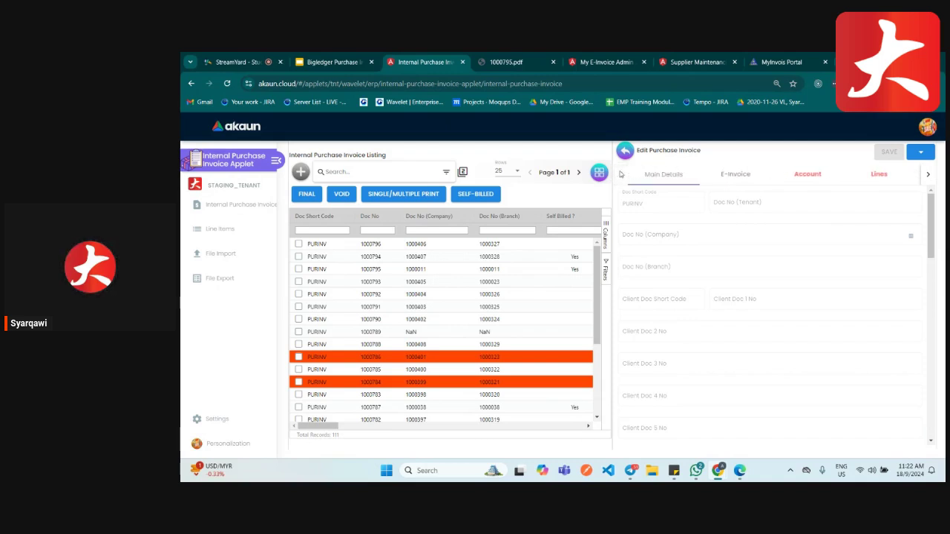
click(666, 175)
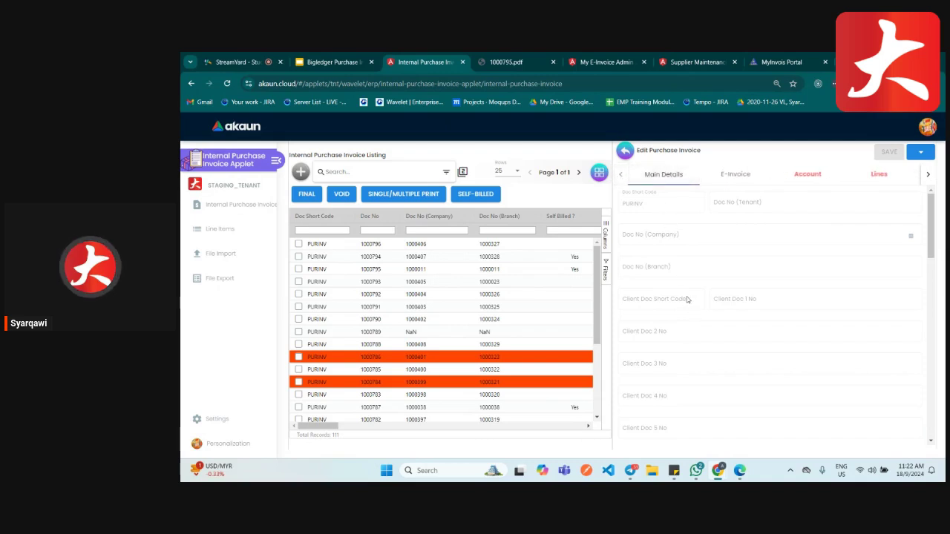
scroll(688, 299, down, 10)
scroll(687, 300, down, 1)
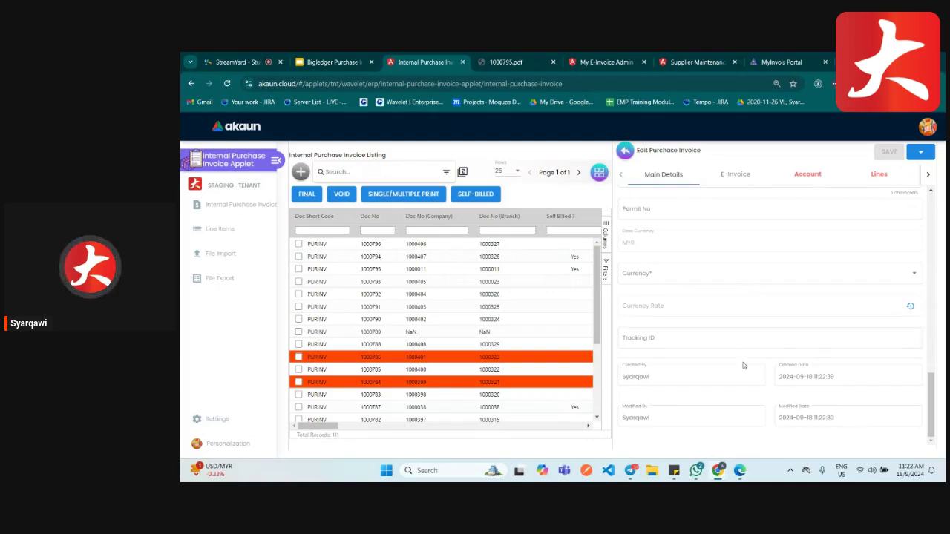
click(879, 182)
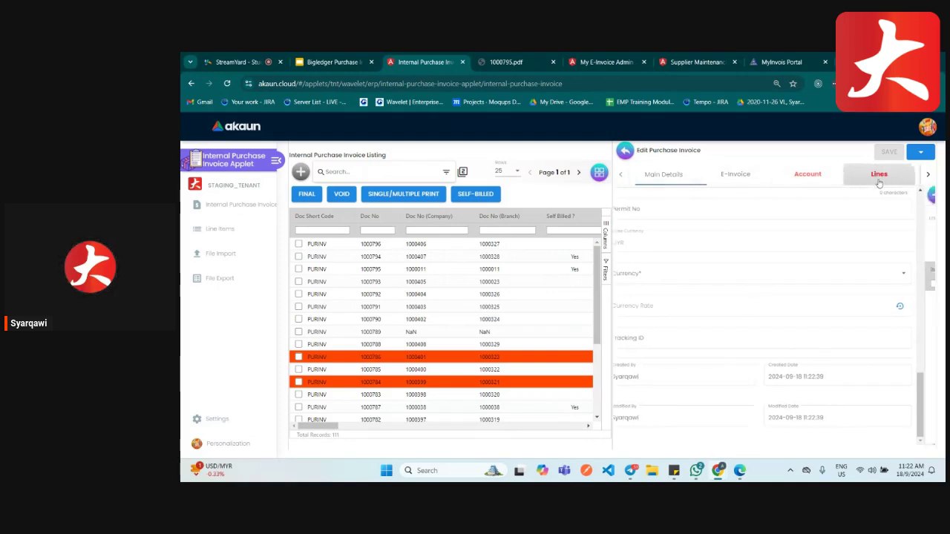
- Bring up the KO For tab listing Purchase GRNs available for knock-off
click(928, 175)
click(929, 175)
click(745, 177)
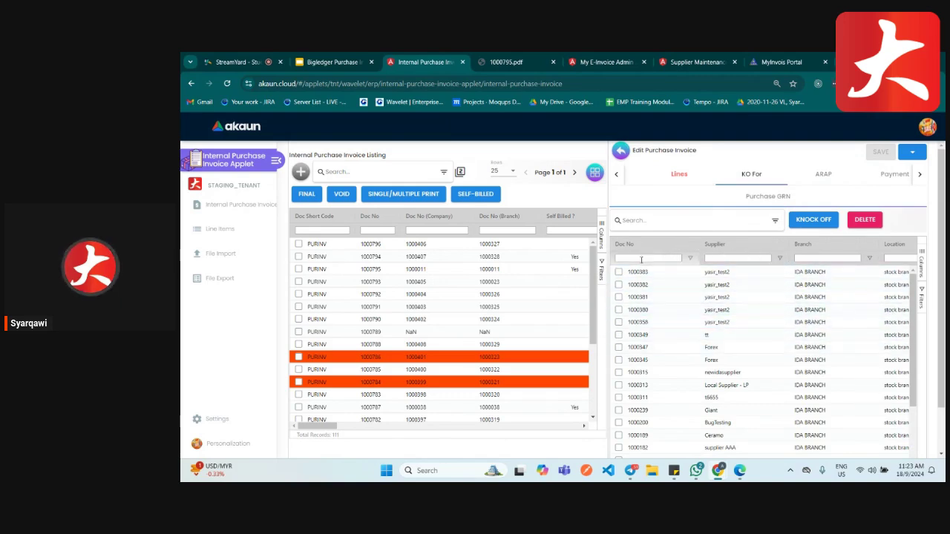
- Knock off GRN 1000383, then check the Main Details and E-Invoice supplier info it filled
click(619, 273)
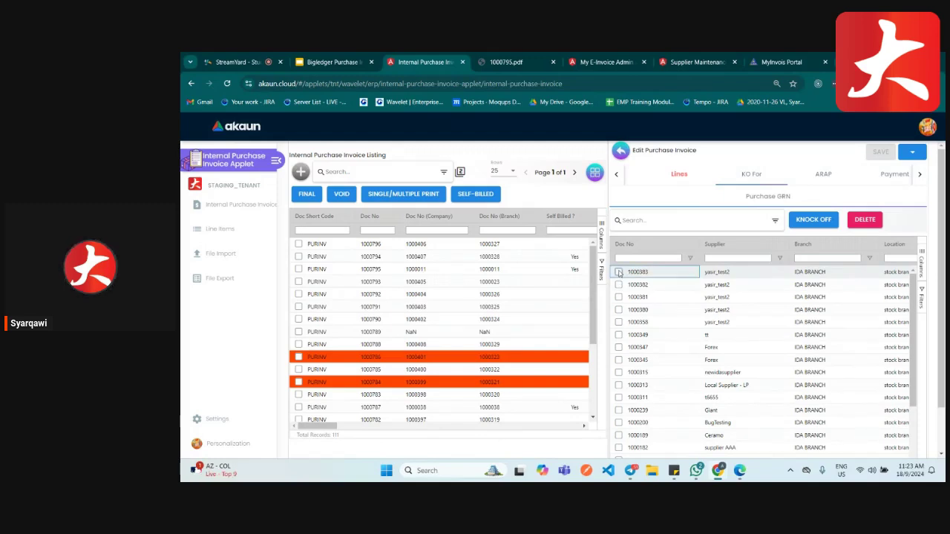
click(811, 221)
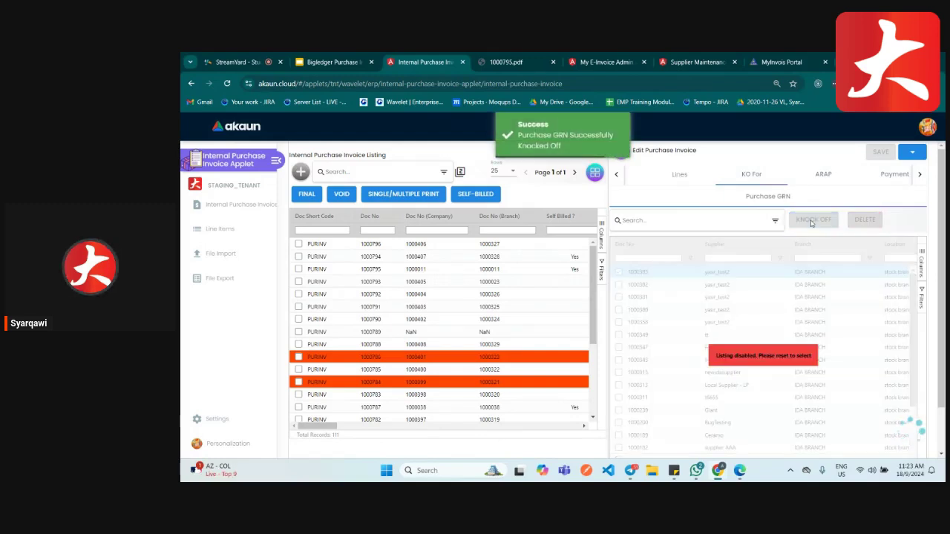
click(617, 174)
click(656, 181)
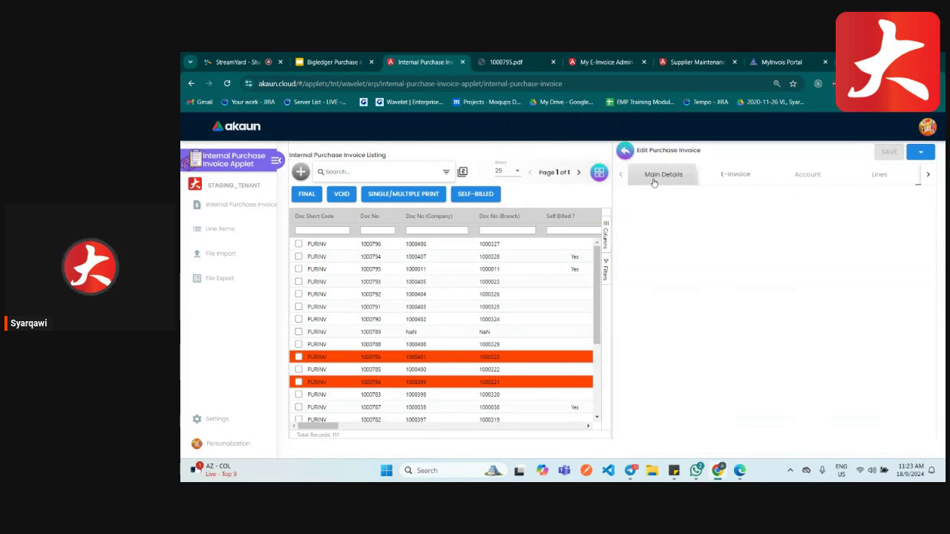
scroll(728, 324, down, 10)
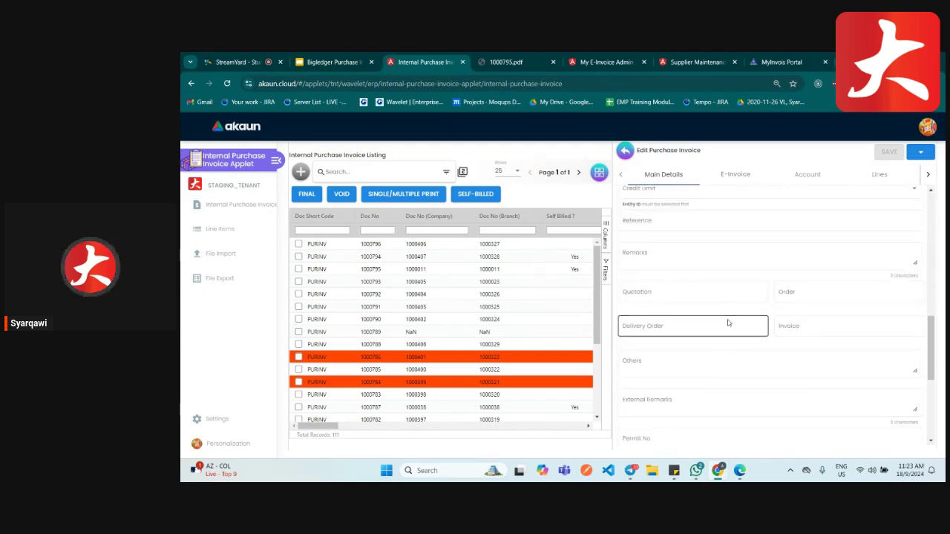
scroll(728, 322, down, 6)
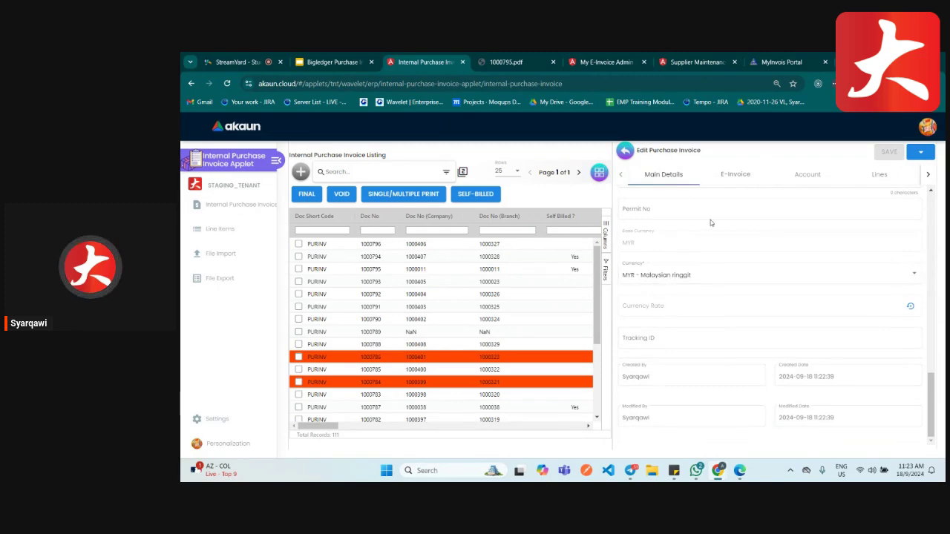
click(744, 174)
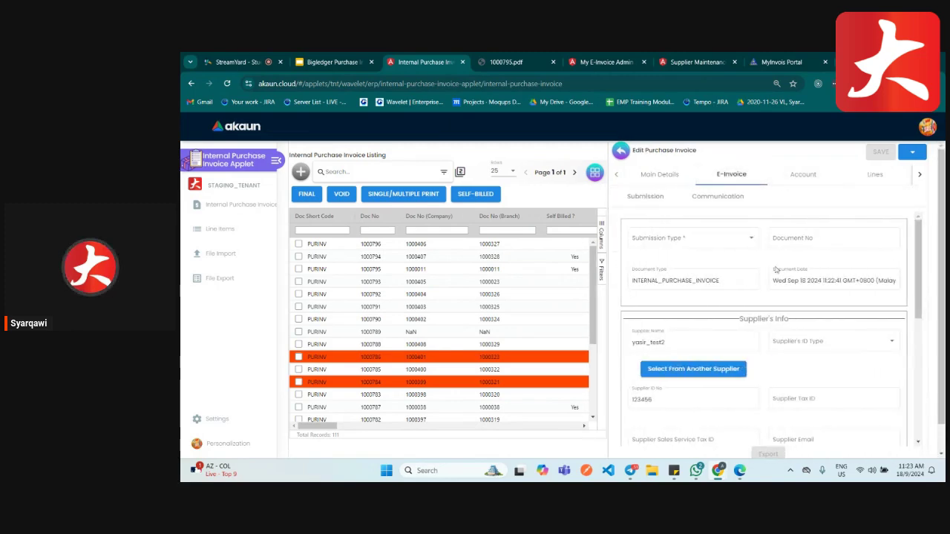
- Check the 90.00 MYR knocked-off line in Lines, then close the invoice form
click(872, 175)
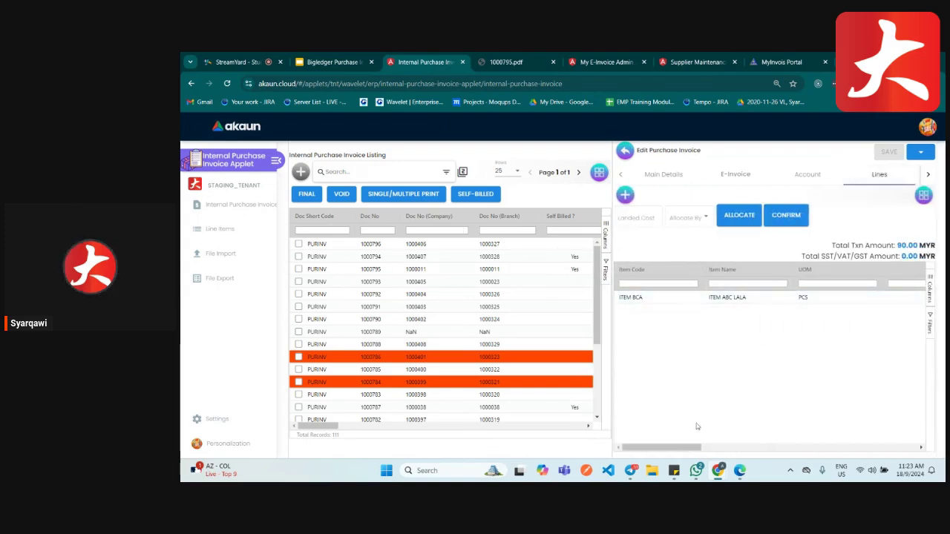
drag(671, 449, 761, 448)
click(927, 174)
click(927, 175)
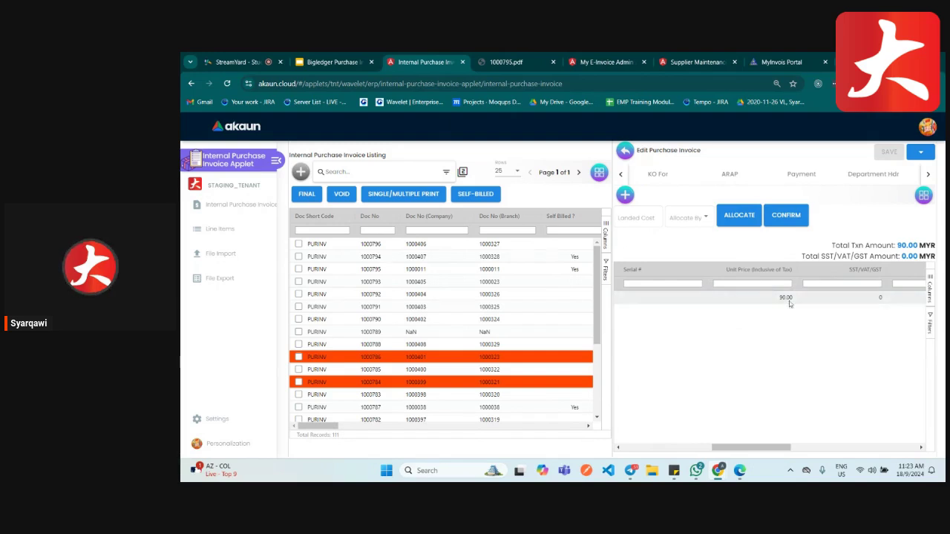
drag(733, 452, 643, 450)
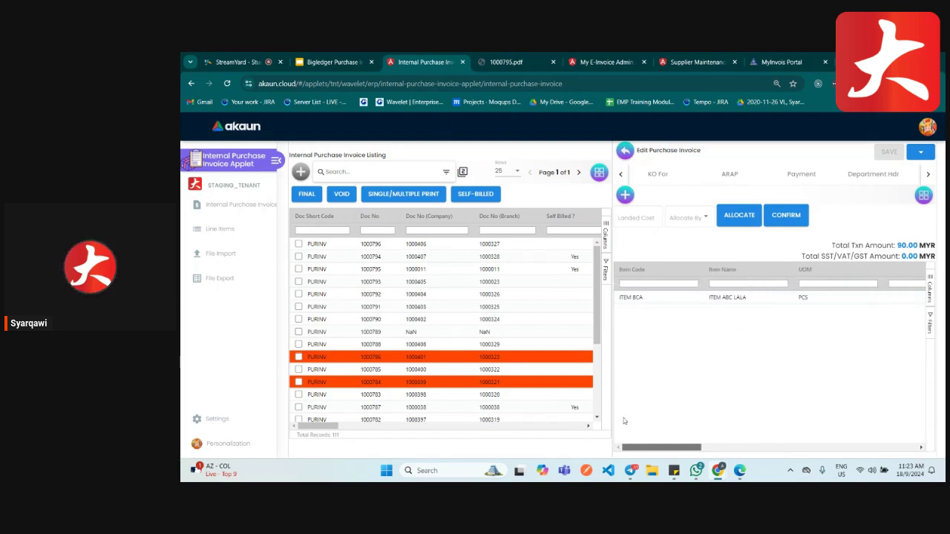
click(625, 151)
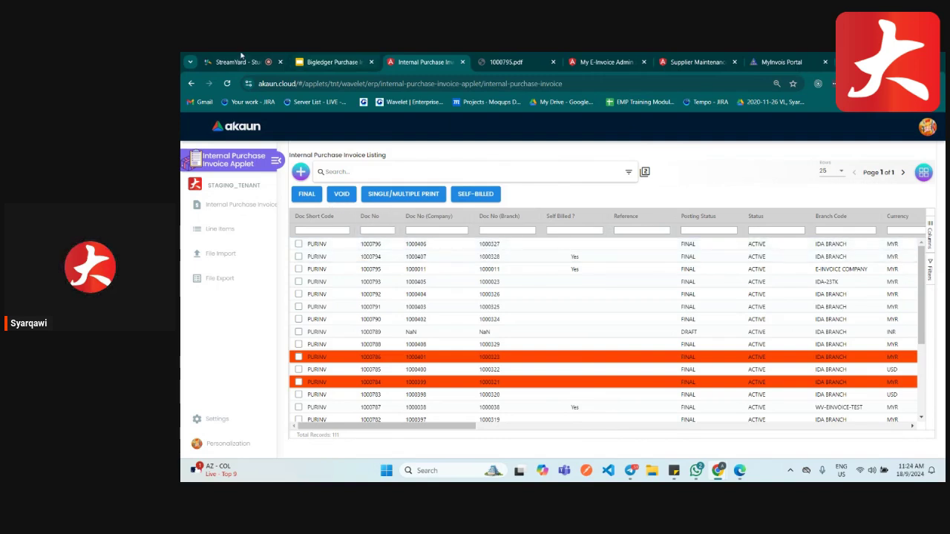
- Show the Q & A presentation slide, then switch to the StreamYard studio
click(333, 62)
key(Down)
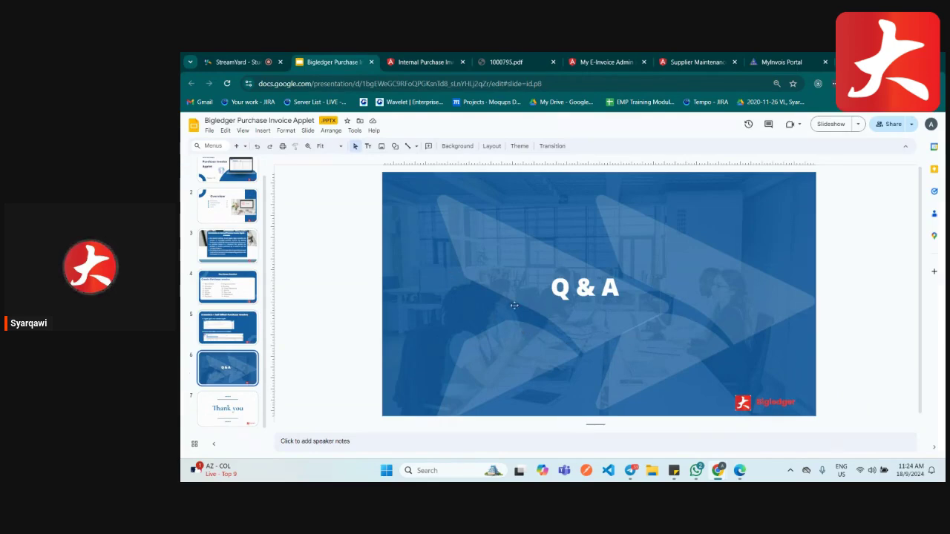
key(ctrl+1)
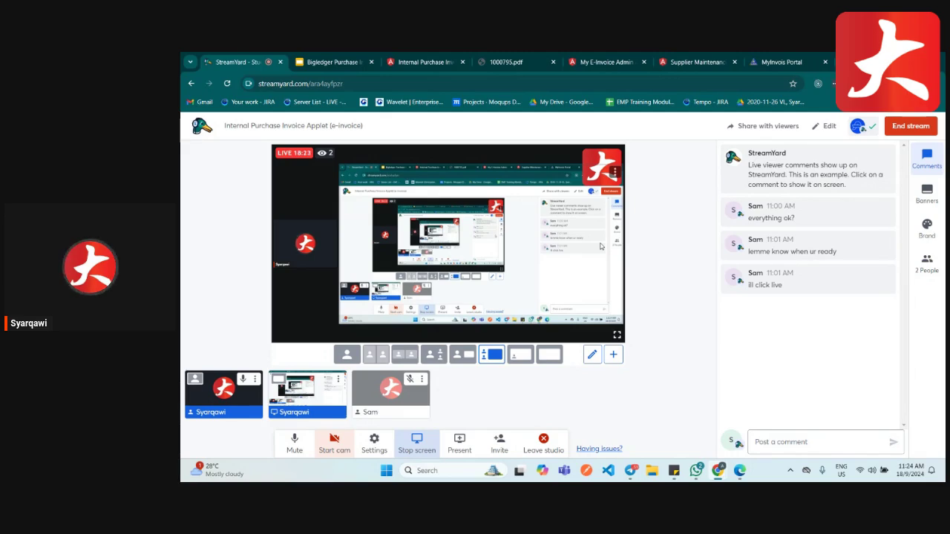